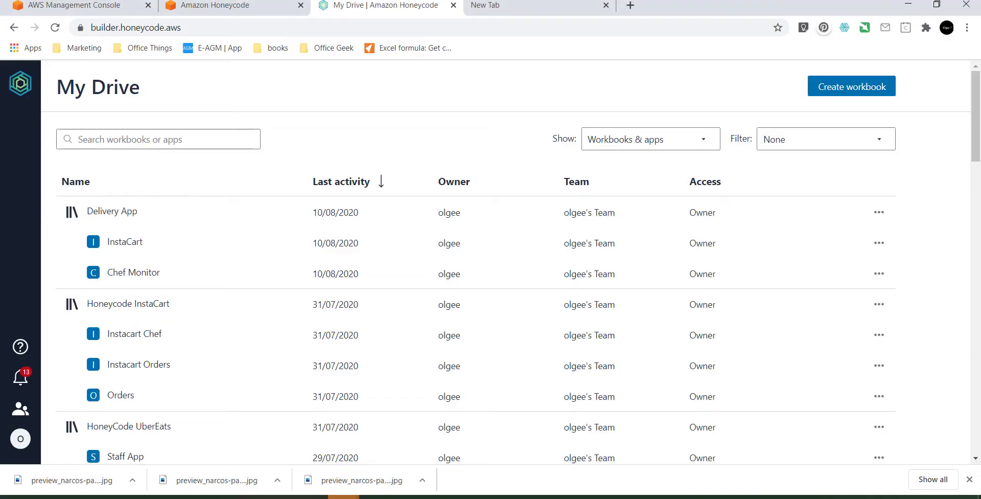
Step: Open honeycode.aws in a new browser tab
{"action": "left_click", "coordinate": [629, 5]}
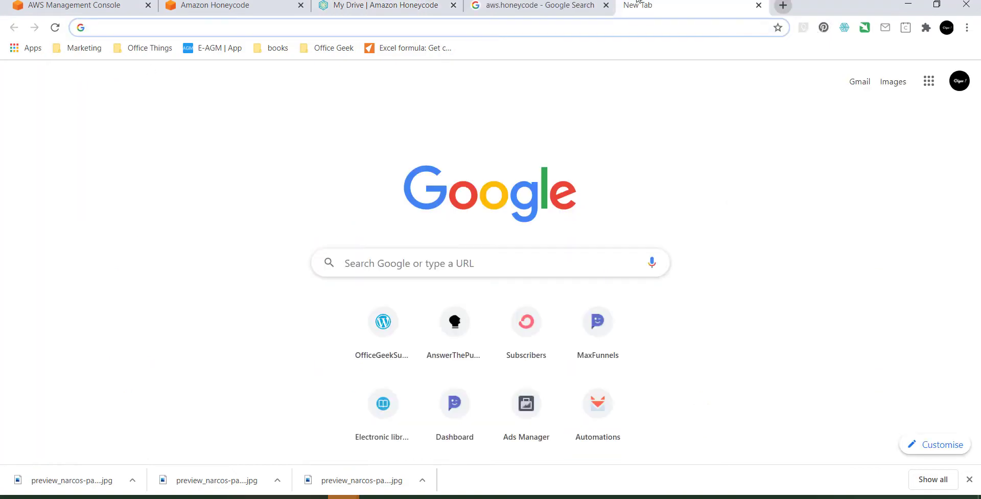
{"action": "type", "text": "hon"}
{"action": "key", "text": "Down"}
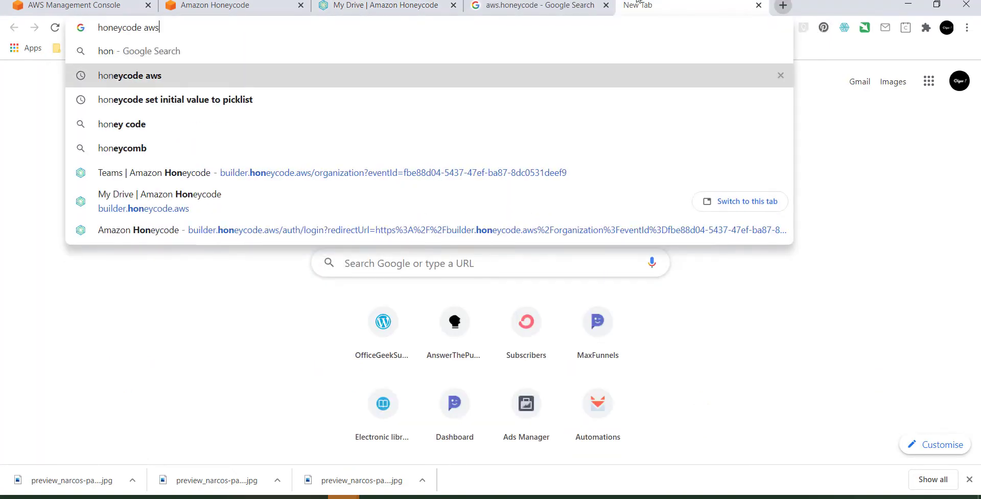
{"action": "key", "text": "BackSpace"}
{"action": "type", "text": "."}
{"action": "key", "text": "Return"}
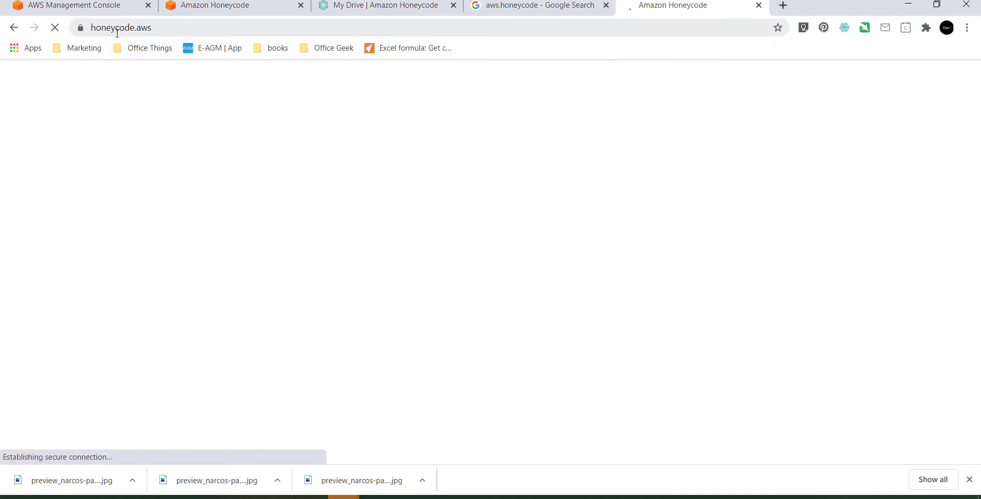
Step: From the Amazon Honeycode home page, sign in with the prefilled account credentials
{"action": "left_click", "coordinate": [248, 82]}
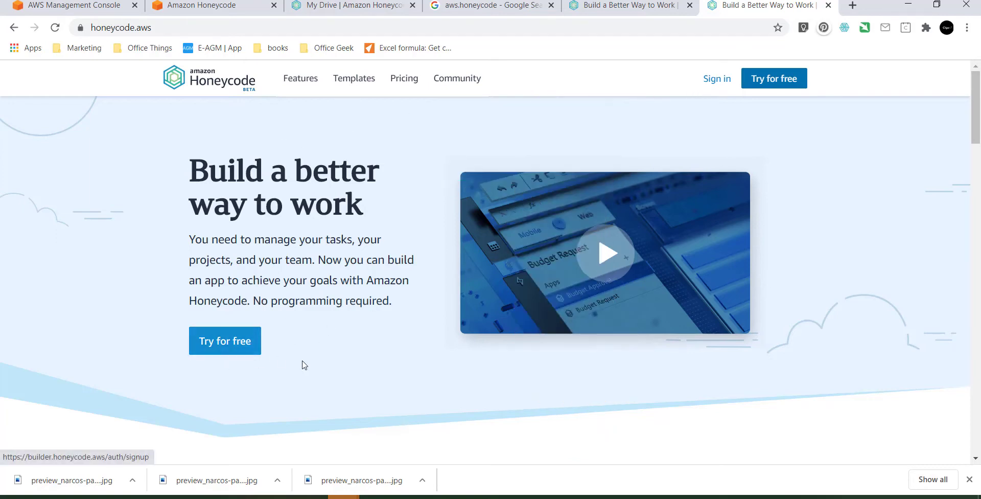
{"action": "left_click", "coordinate": [718, 82]}
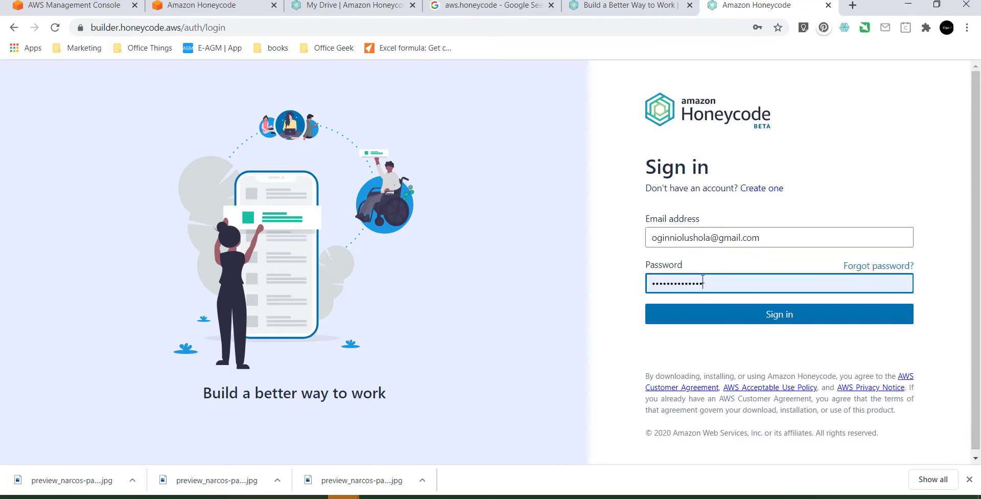
{"action": "left_click", "coordinate": [710, 315]}
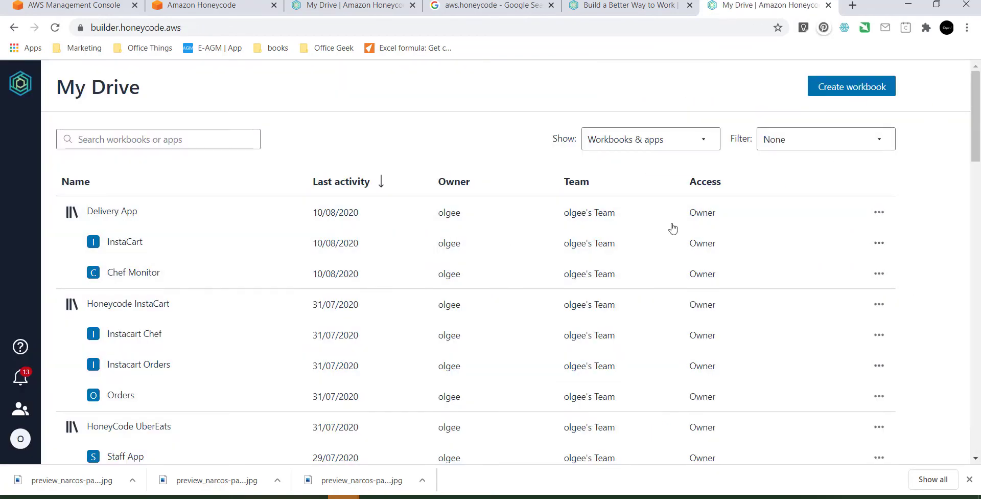
Step: Create a workbook from scratch and name it "TimeTable App"
{"action": "left_click", "coordinate": [833, 97]}
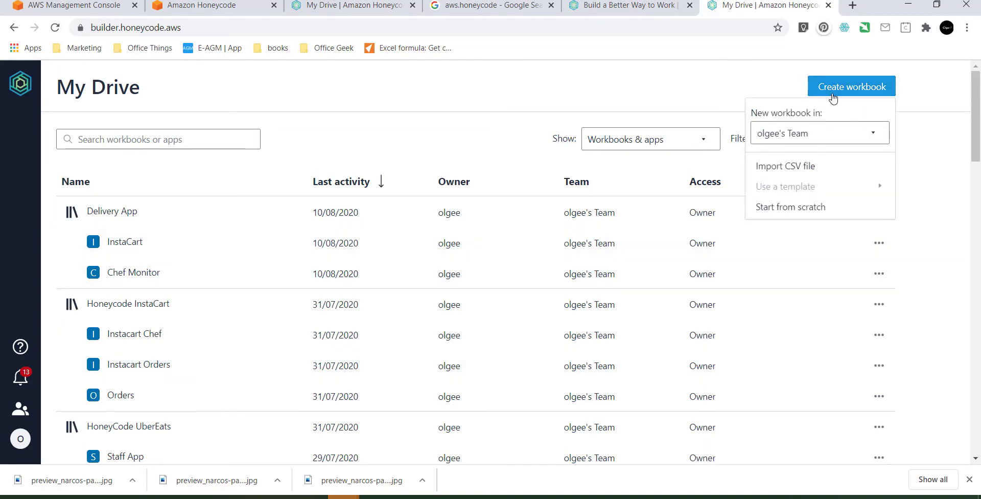
{"action": "left_click", "coordinate": [786, 209]}
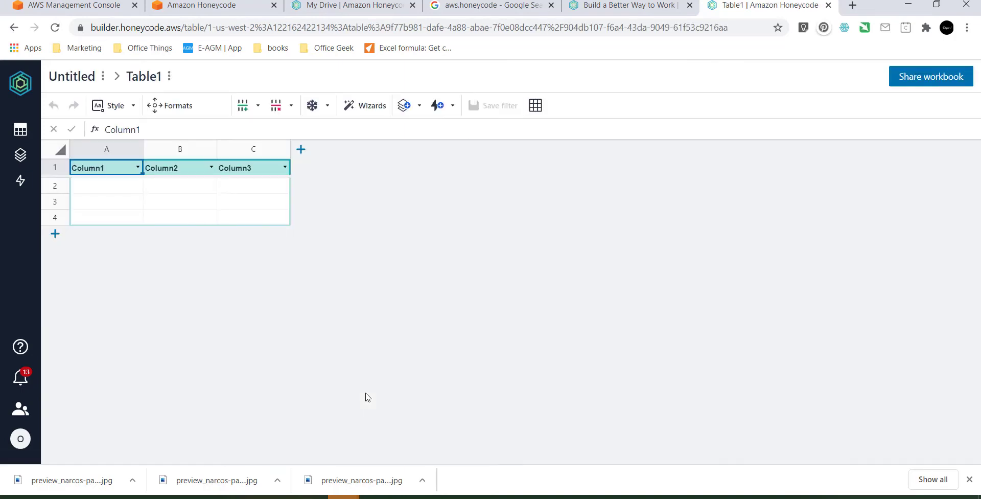
{"action": "left_click", "coordinate": [78, 77]}
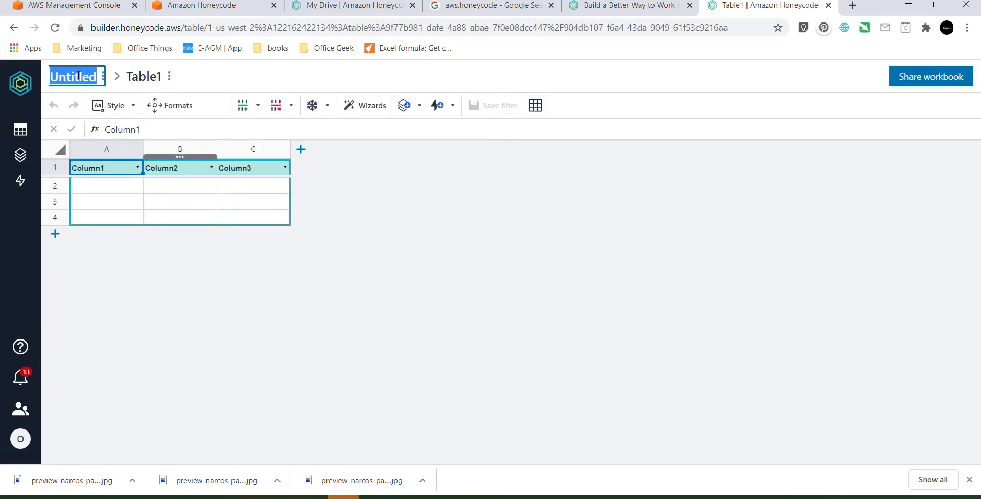
{"action": "type", "text": "TimeTa"}
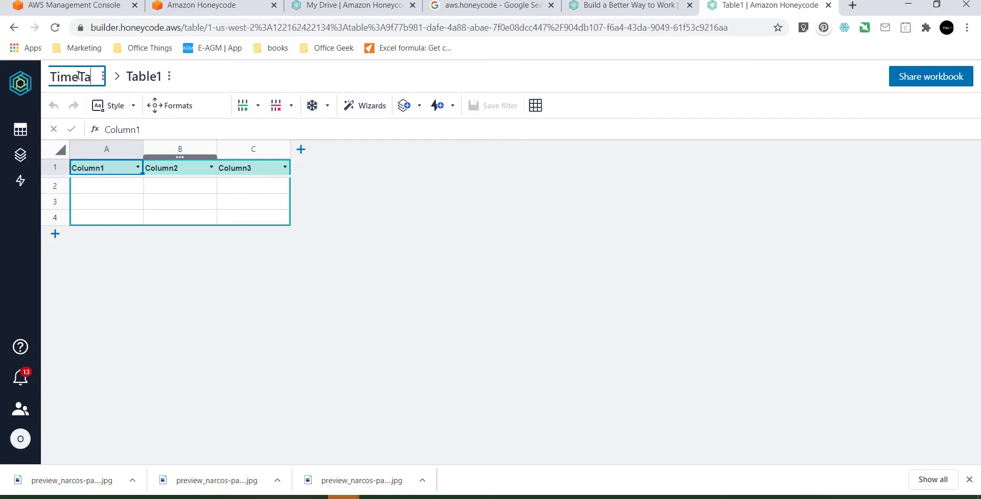
{"action": "type", "text": "ble Appp"}
{"action": "key", "text": "Return"}
Step: Rename the workbook's table Table1 as "timetable"
{"action": "left_click", "coordinate": [181, 76]}
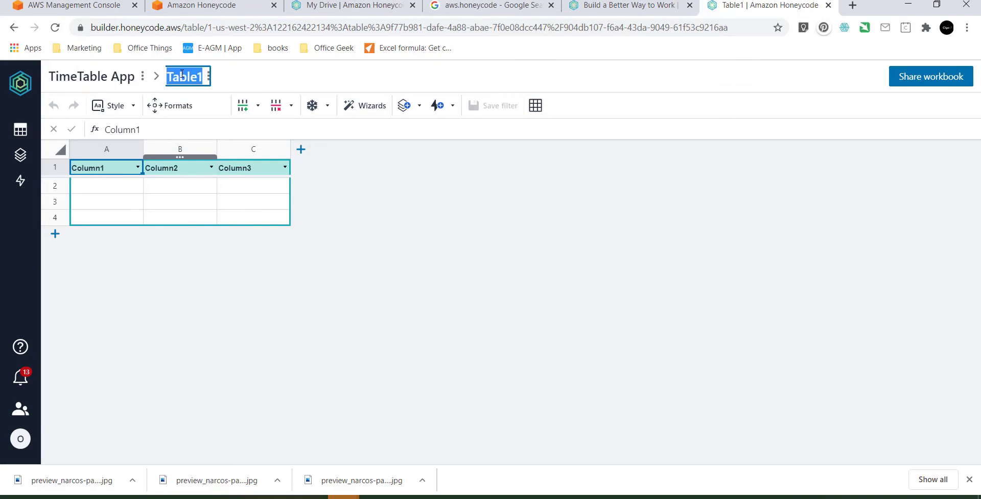
{"action": "type", "text": "time"}
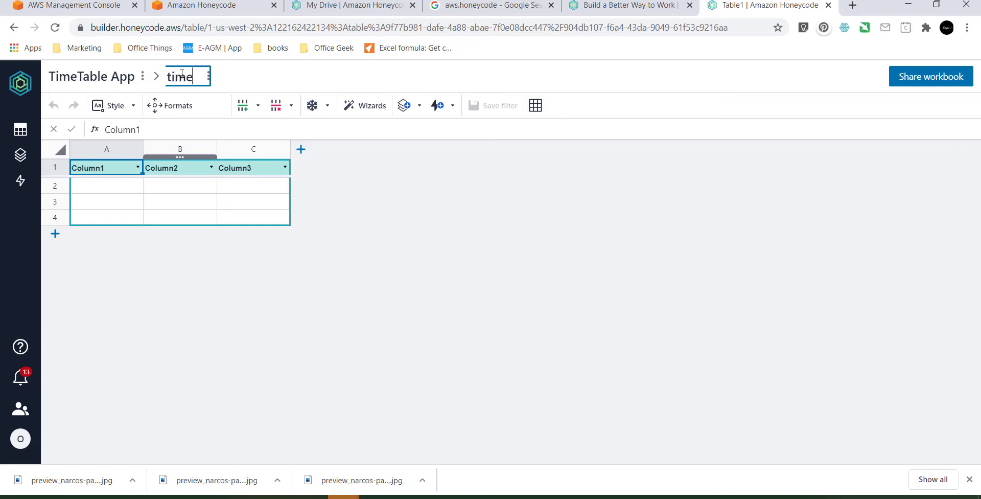
{"action": "type", "text": "table"}
{"action": "key", "text": "Return"}
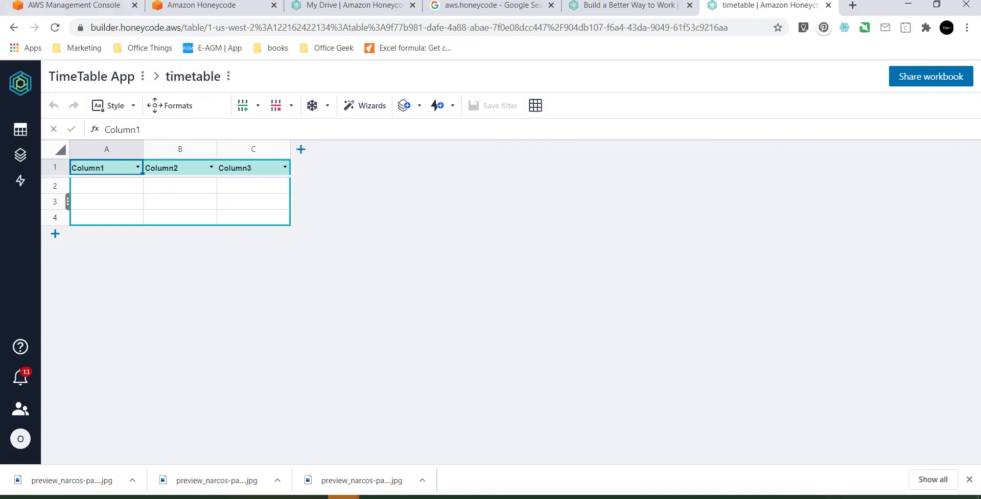
Step: Copy the timetable range A1:G6 from the TIMESHEET workbook in Excel and paste it into the Honeycode timetable table from cell A1
{"action": "key", "text": "alt+Tab"}
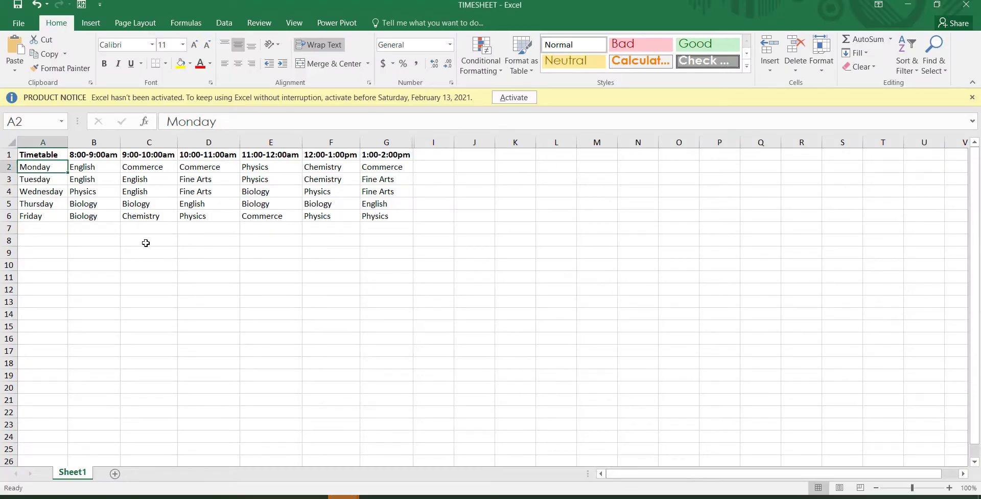
{"action": "key", "text": "Up"}
{"action": "key", "text": "ctrl+shift+Right"}
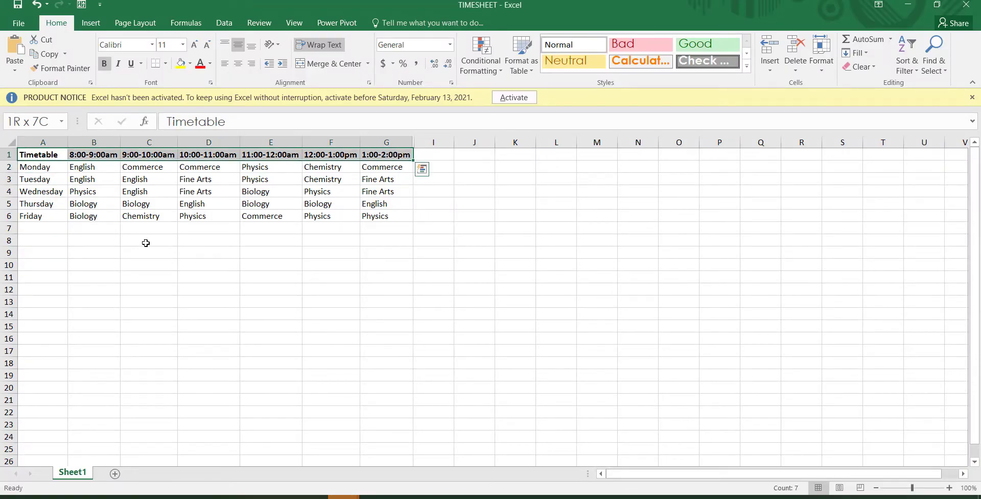
{"action": "key", "text": "ctrl+shift+Down"}
{"action": "key", "text": "ctrl+c"}
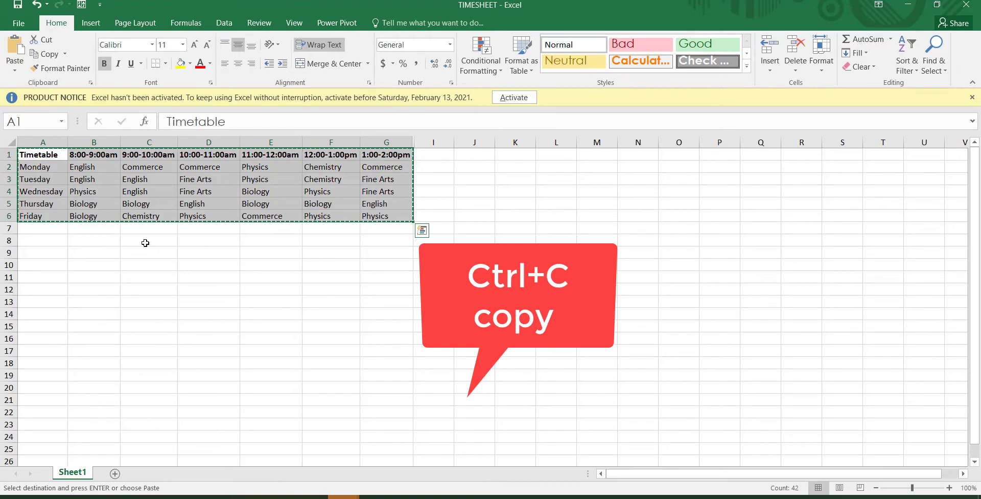
{"action": "key", "text": "alt+Tab"}
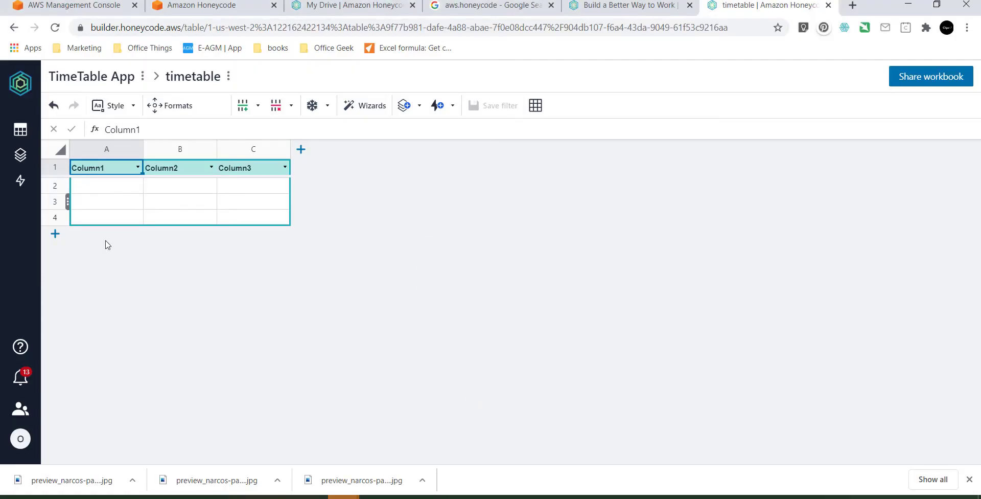
{"action": "key", "text": "ctrl+v"}
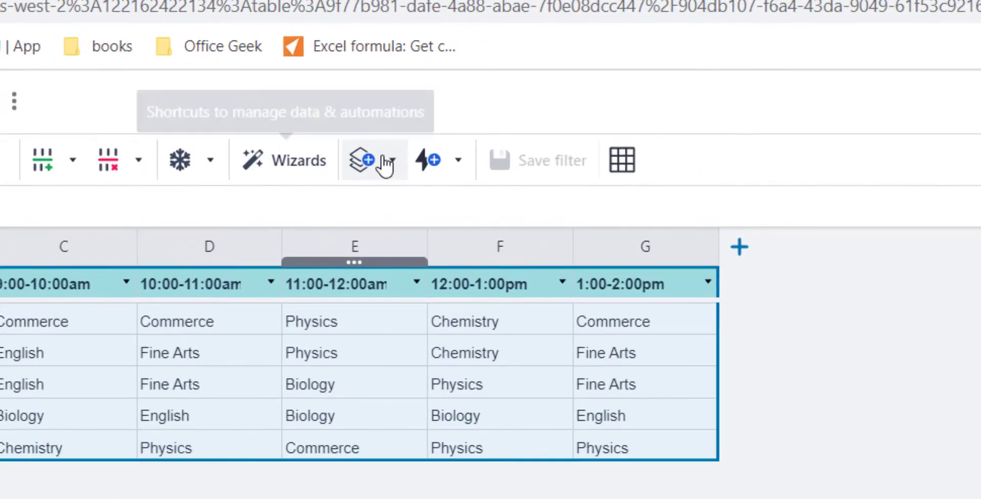
Step: Start building an app with the app wizard, using the timetable table as the source
{"action": "left_click", "coordinate": [385, 166]}
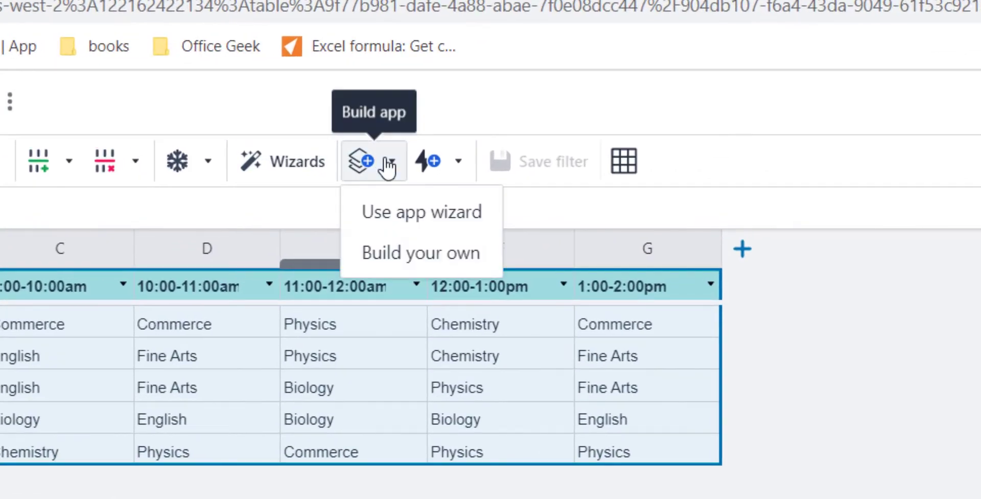
{"action": "left_click", "coordinate": [410, 220]}
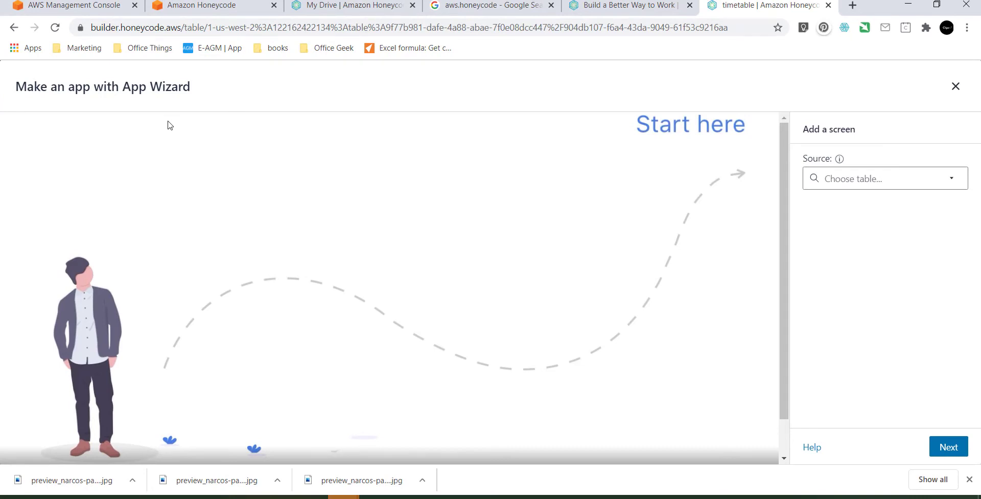
{"action": "left_click", "coordinate": [841, 187]}
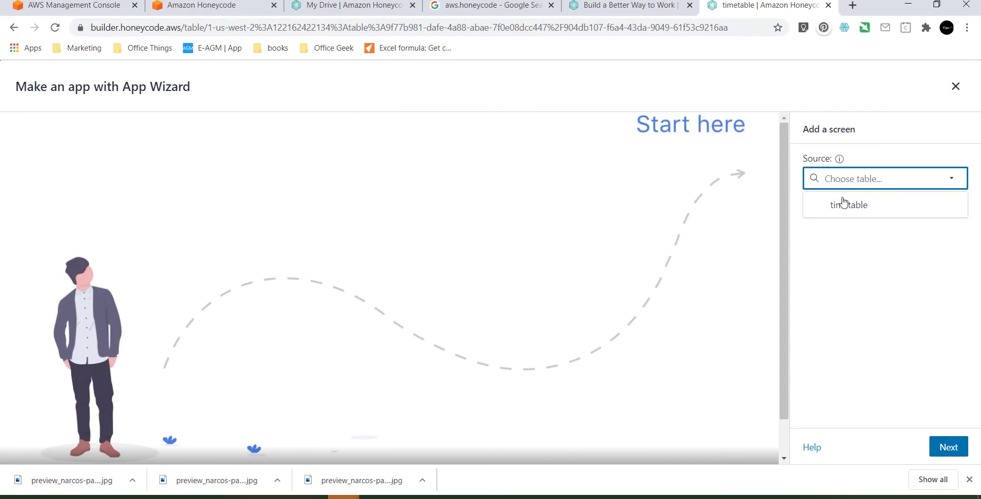
{"action": "left_click", "coordinate": [846, 204]}
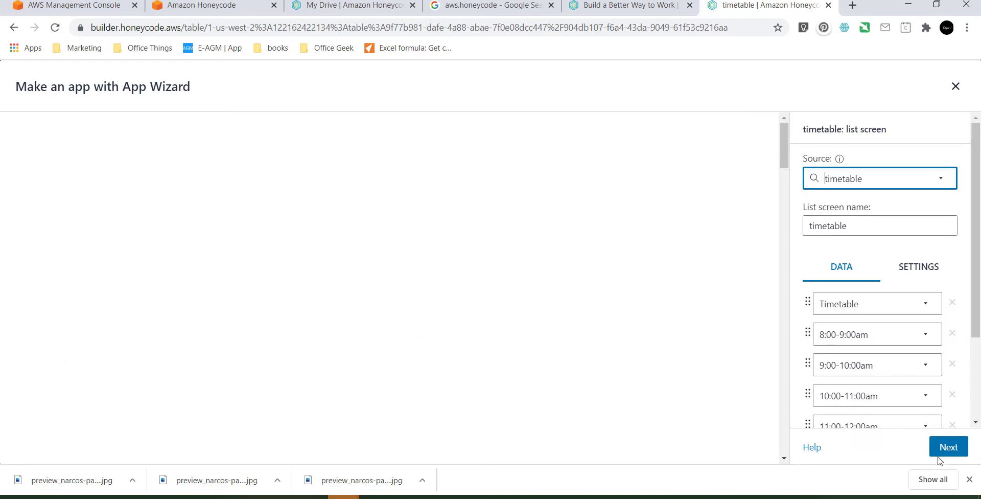
Step: Examine the timetable list screen's layout, filter and additional-screen settings together with its preview
{"action": "left_click", "coordinate": [893, 263]}
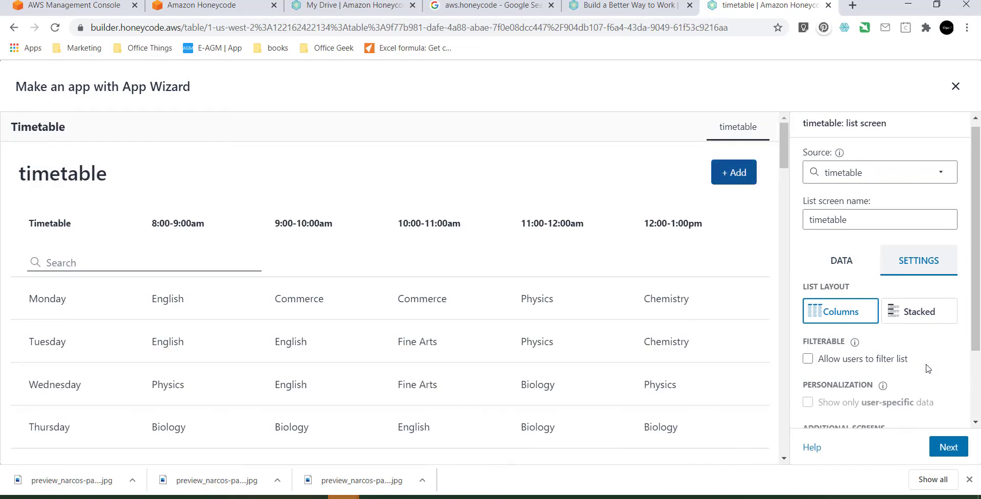
{"action": "scroll", "coordinate": [929, 368], "scroll_direction": "down", "scroll_amount": 2}
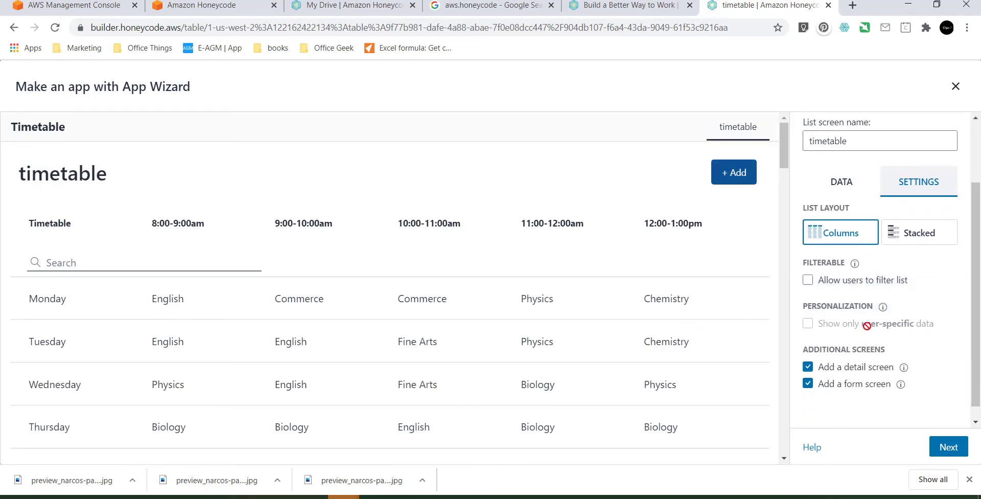
{"action": "scroll", "coordinate": [617, 295], "scroll_direction": "down", "scroll_amount": 2}
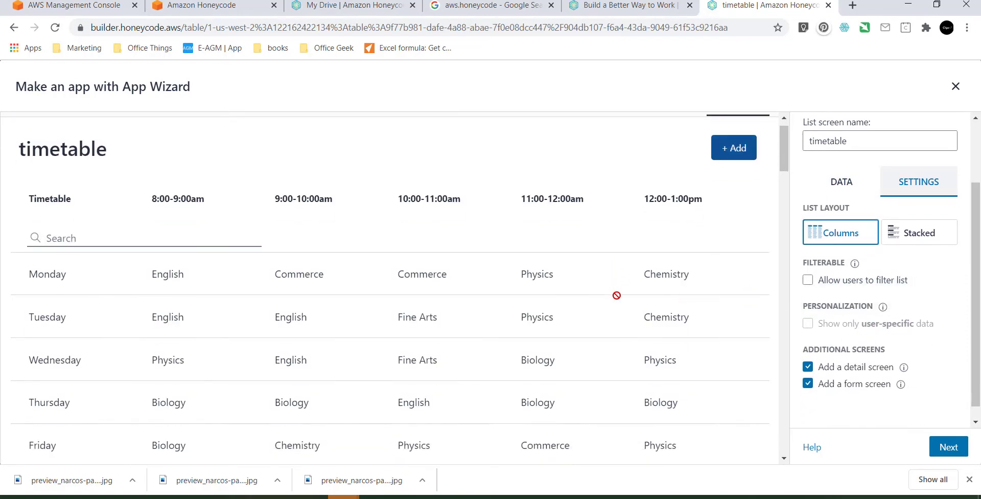
{"action": "scroll", "coordinate": [616, 295], "scroll_direction": "up", "scroll_amount": 2}
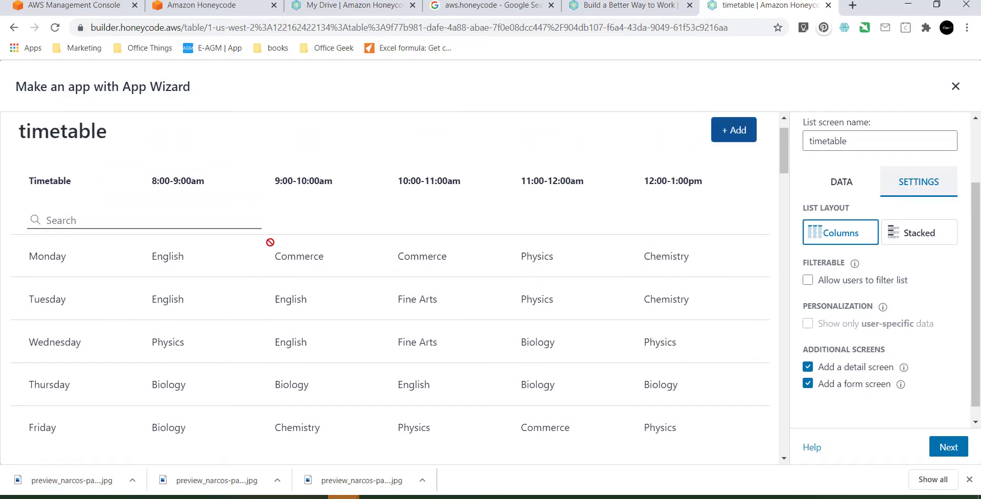
{"action": "scroll", "coordinate": [301, 253], "scroll_direction": "up", "scroll_amount": 2}
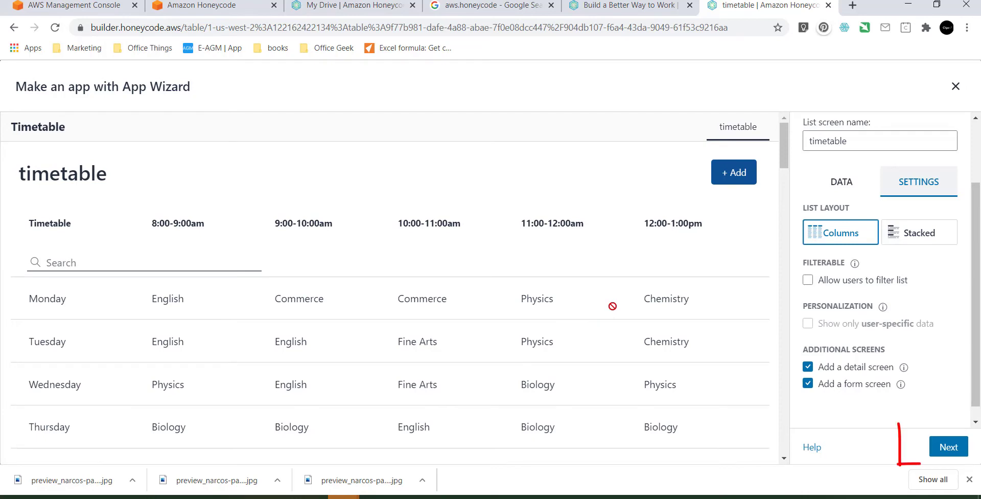
Step: Step through the wizard's detail and form screens, review the timetable form, and return to the list screen settings
{"action": "left_click", "coordinate": [950, 450]}
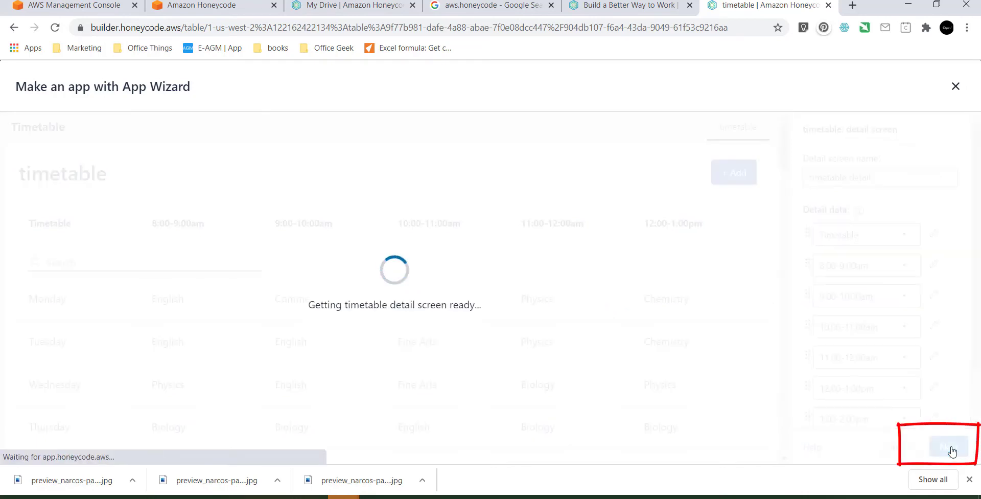
{"action": "left_click", "coordinate": [948, 446]}
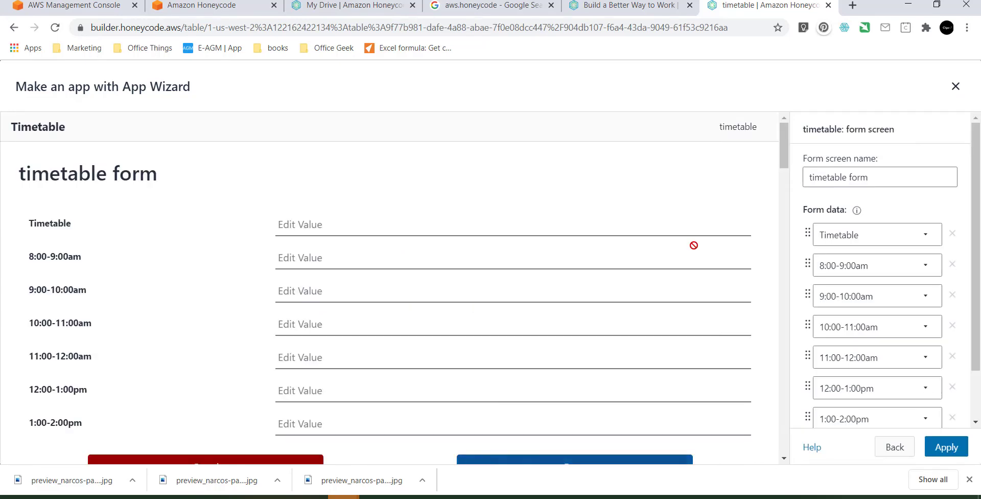
{"action": "scroll", "coordinate": [850, 339], "scroll_direction": "down", "scroll_amount": 2}
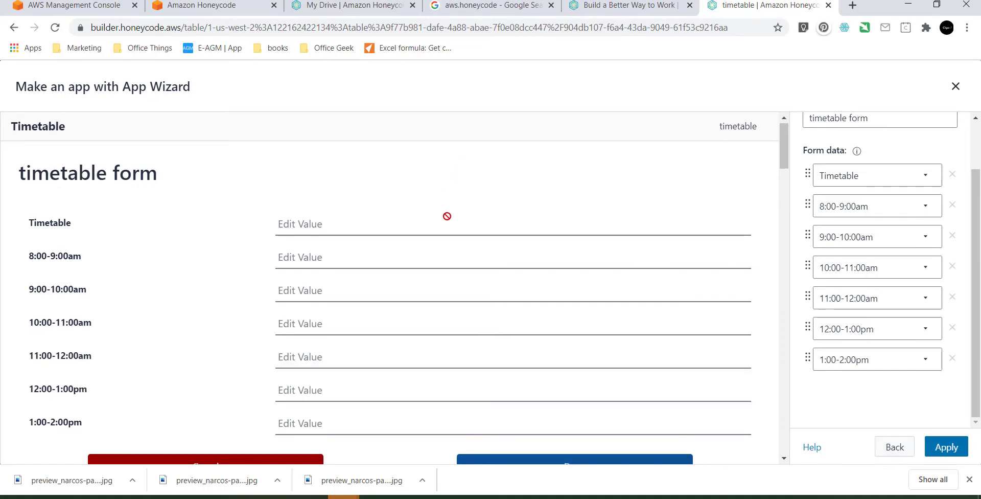
{"action": "scroll", "coordinate": [447, 212], "scroll_direction": "down", "scroll_amount": 2}
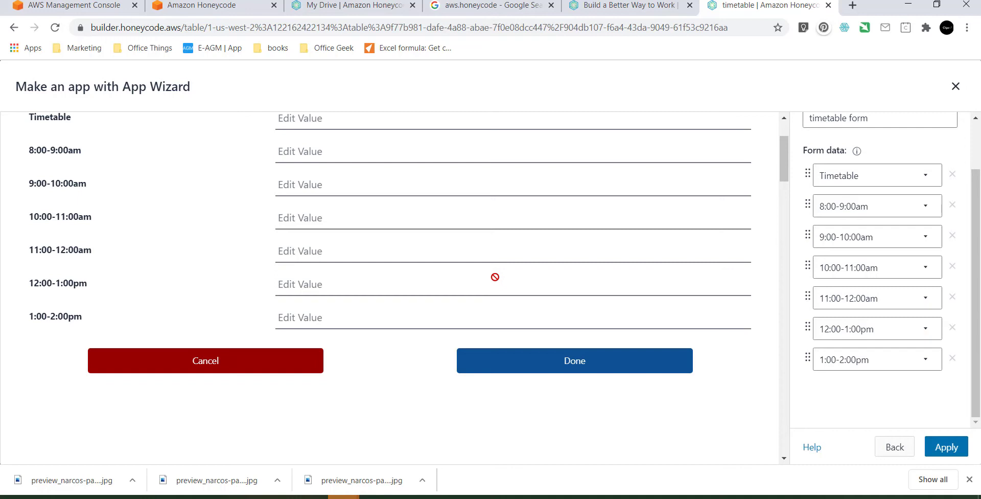
{"action": "scroll", "coordinate": [495, 276], "scroll_direction": "up", "scroll_amount": 2}
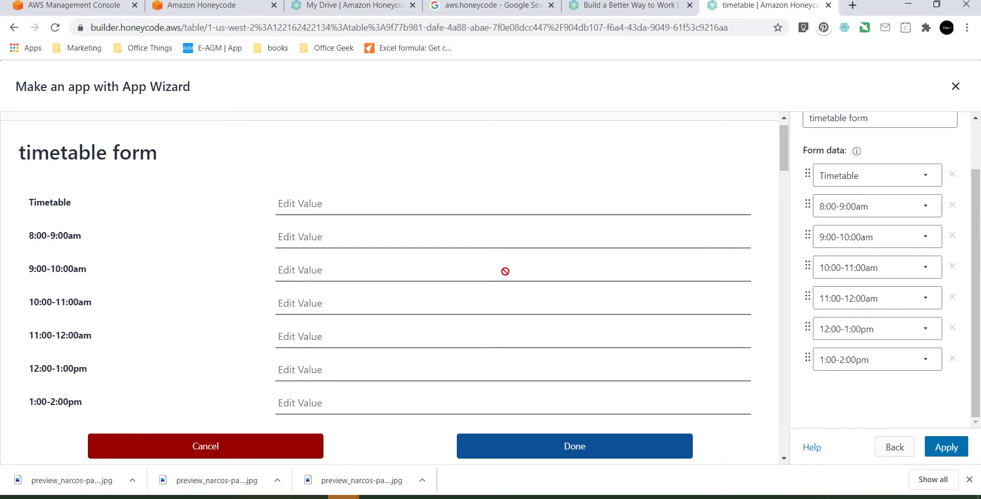
{"action": "left_click", "coordinate": [899, 447]}
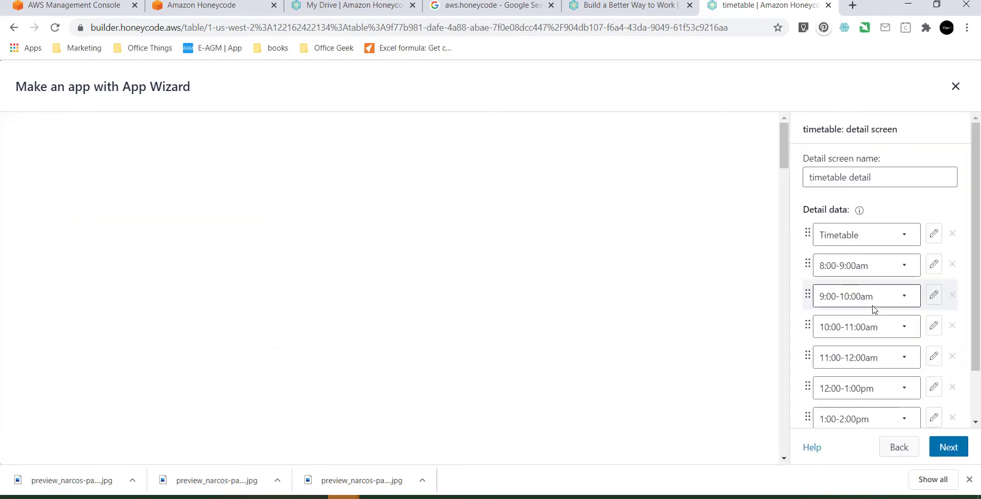
{"action": "left_click", "coordinate": [898, 447]}
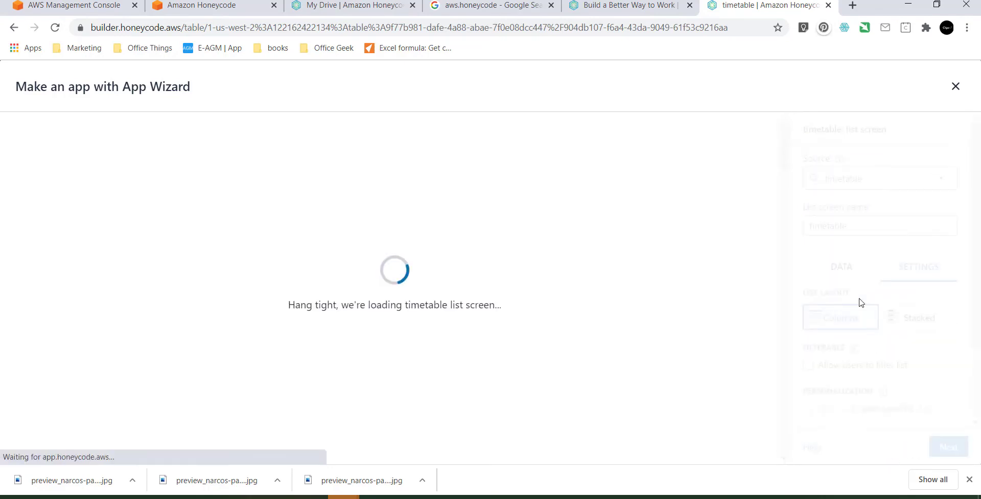
{"action": "scroll", "coordinate": [842, 230], "scroll_direction": "down", "scroll_amount": 2}
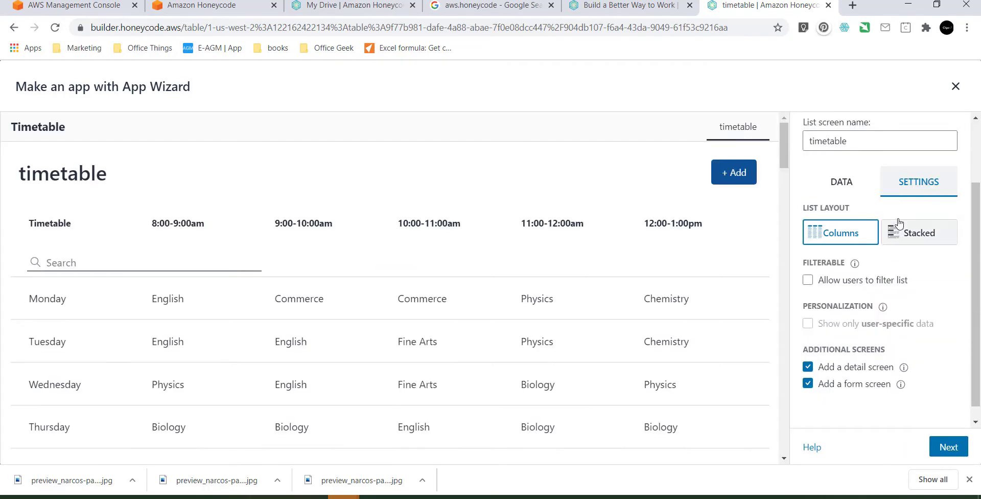
Step: Remove the form screen from the timetable list's additional screens, leaving the detail screen included
{"action": "left_click", "coordinate": [834, 193]}
{"action": "left_click", "coordinate": [902, 263]}
{"action": "scroll", "coordinate": [913, 332], "scroll_direction": "down", "scroll_amount": 1}
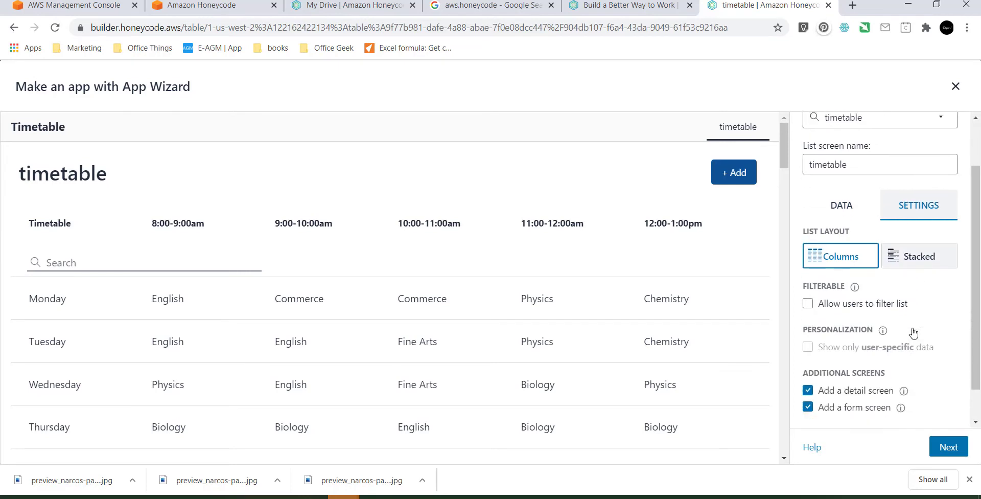
{"action": "scroll", "coordinate": [894, 332], "scroll_direction": "down", "scroll_amount": 1}
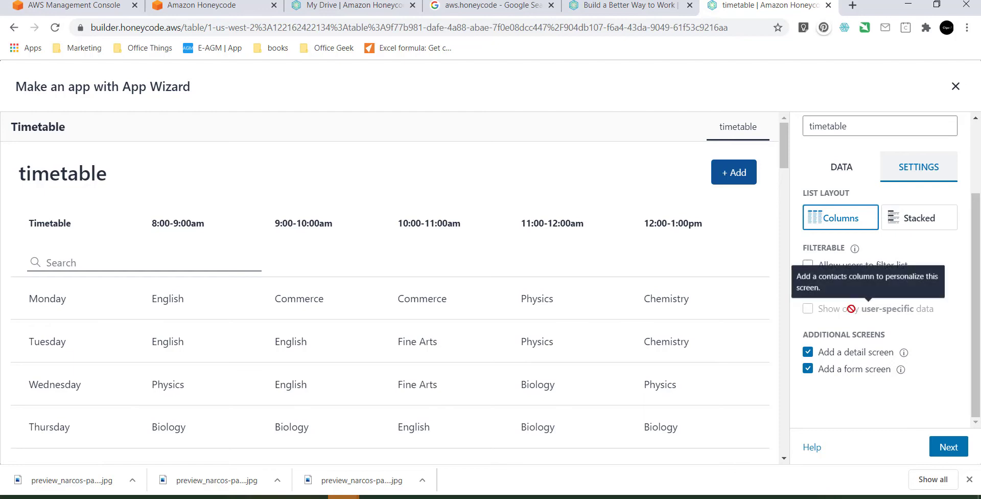
{"action": "mouse_move", "coordinate": [839, 306]}
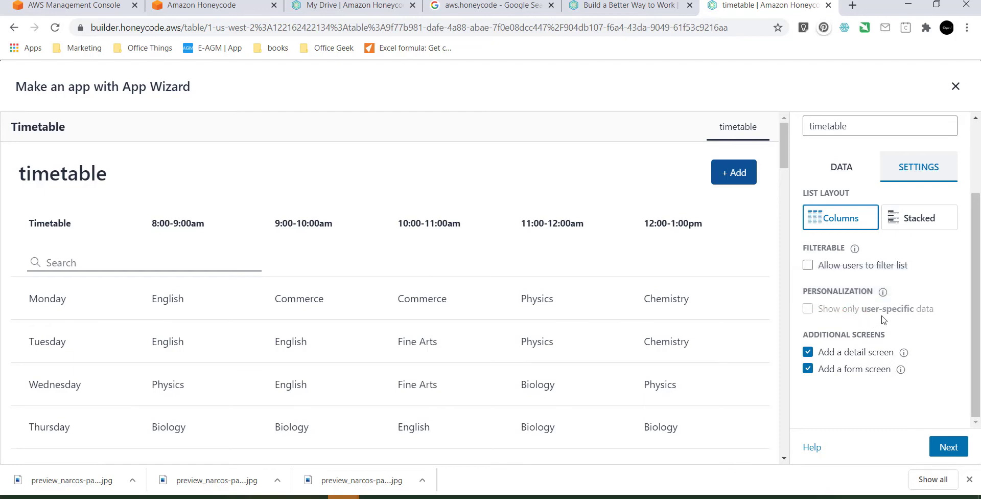
{"action": "mouse_move", "coordinate": [881, 308]}
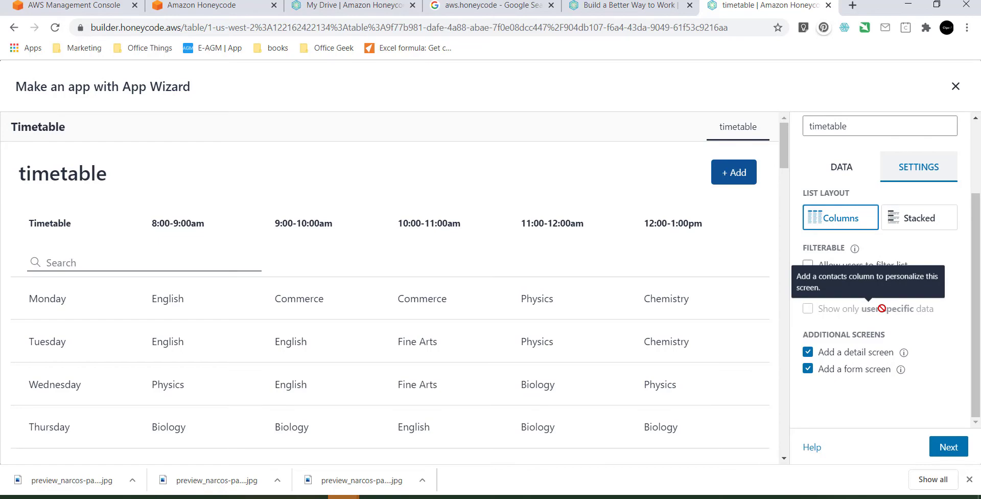
{"action": "left_click", "coordinate": [809, 370]}
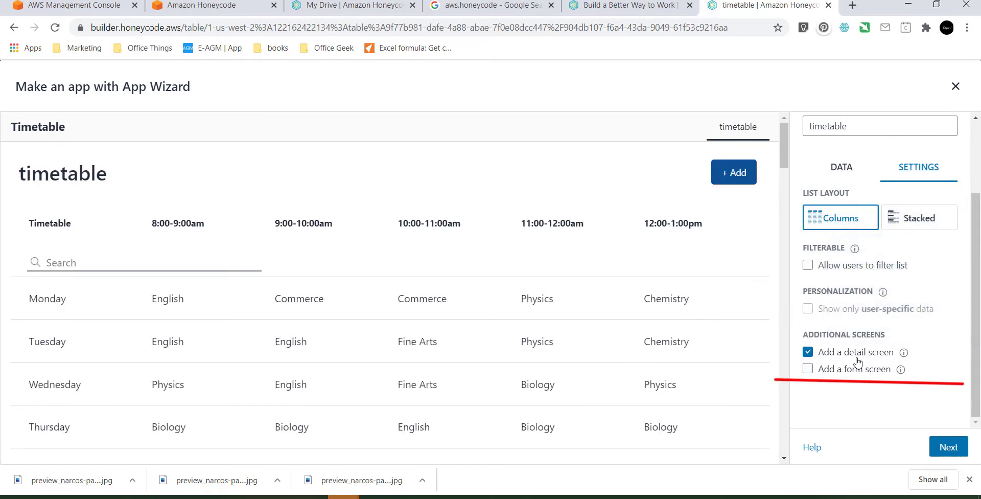
Step: Review the timetable detail screen, apply the wizard's screens, and open the live Timetable app
{"action": "left_click", "coordinate": [948, 447]}
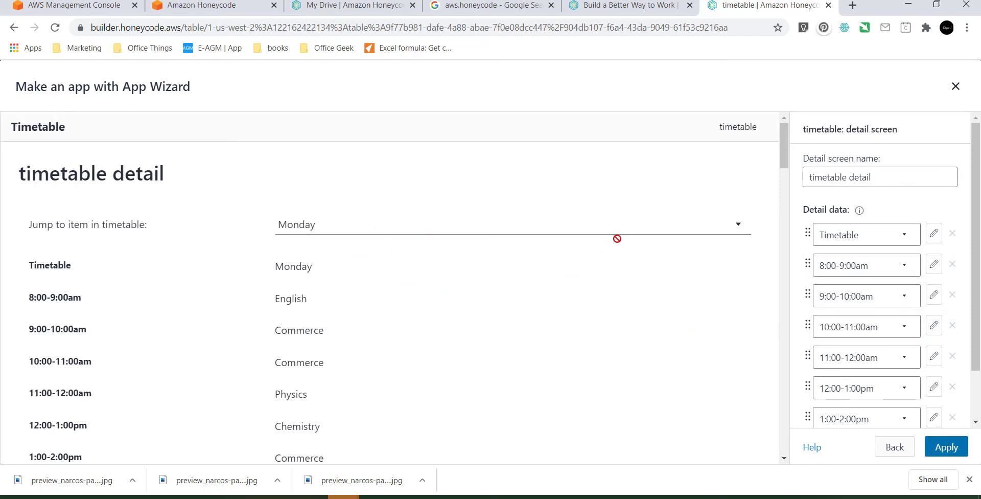
{"action": "scroll", "coordinate": [495, 378], "scroll_direction": "down", "scroll_amount": 3}
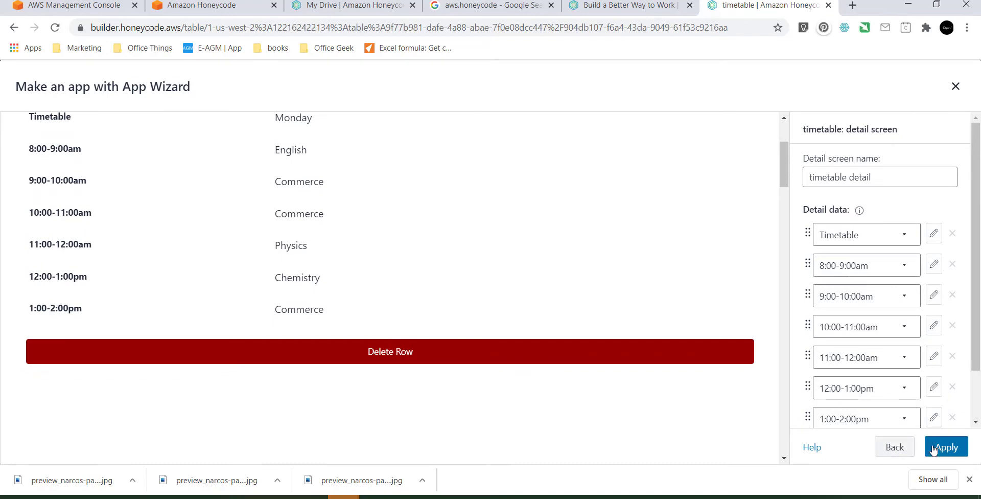
{"action": "left_click", "coordinate": [939, 447]}
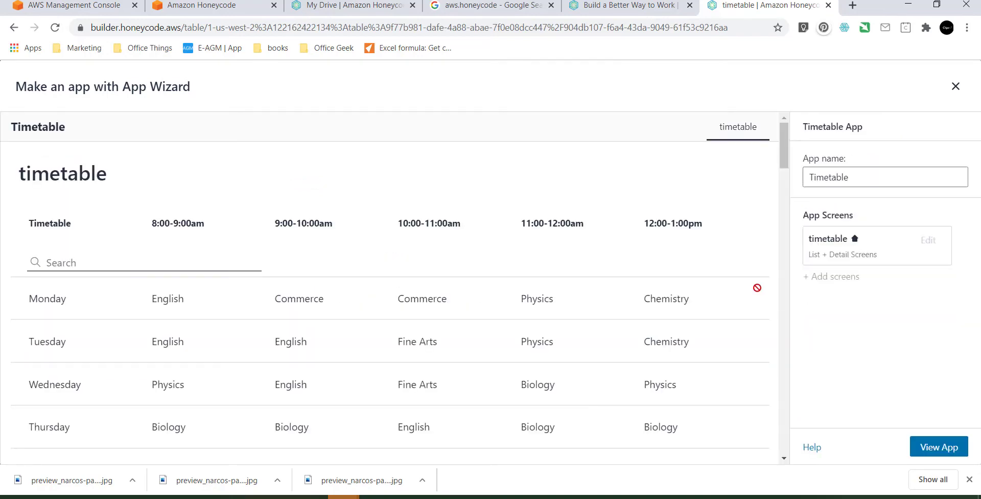
{"action": "left_click", "coordinate": [929, 449]}
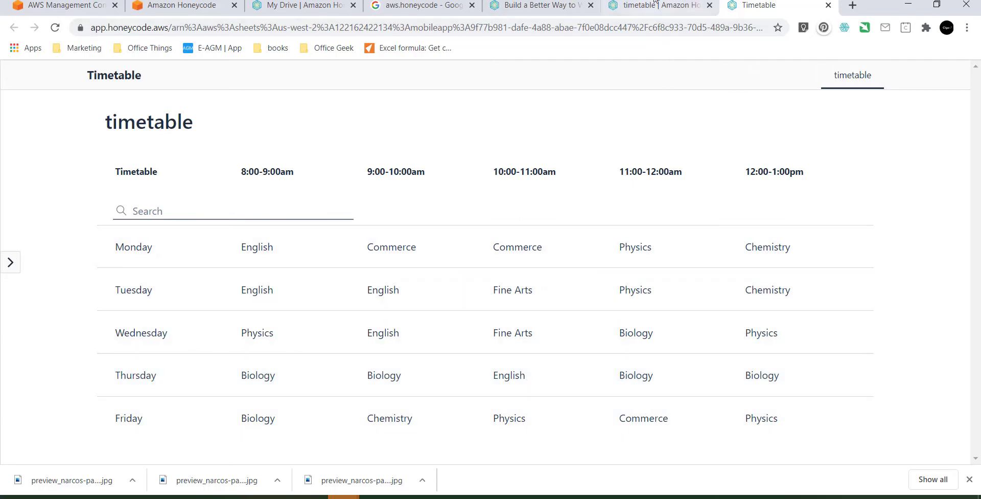
Step: Compare the source timetable table in the workbook with the live Timetable app
{"action": "left_click", "coordinate": [642, 14]}
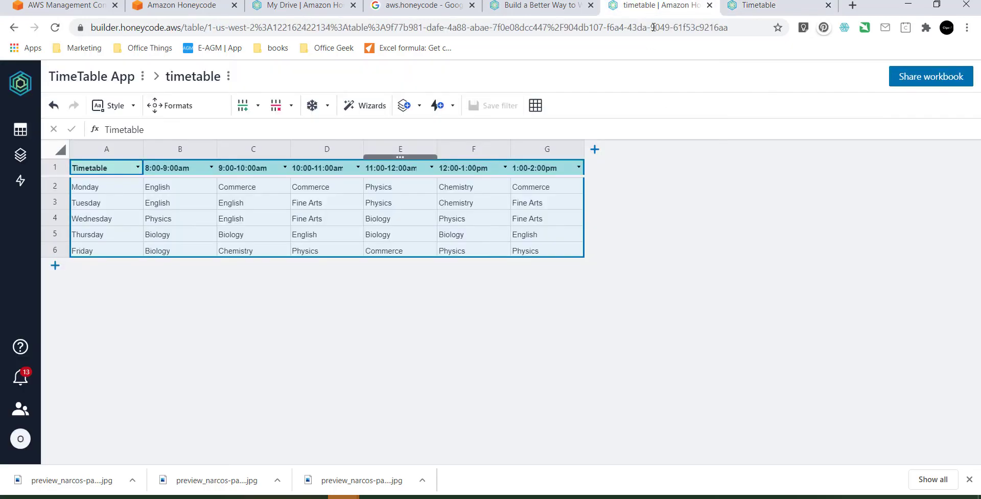
{"action": "left_click", "coordinate": [727, 11]}
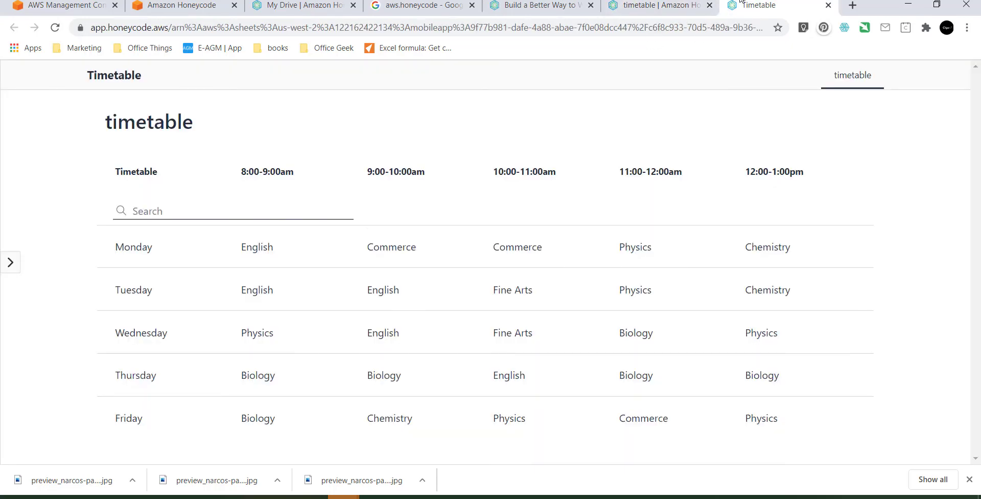
{"action": "left_click", "coordinate": [550, 8]}
{"action": "left_click", "coordinate": [745, 11]}
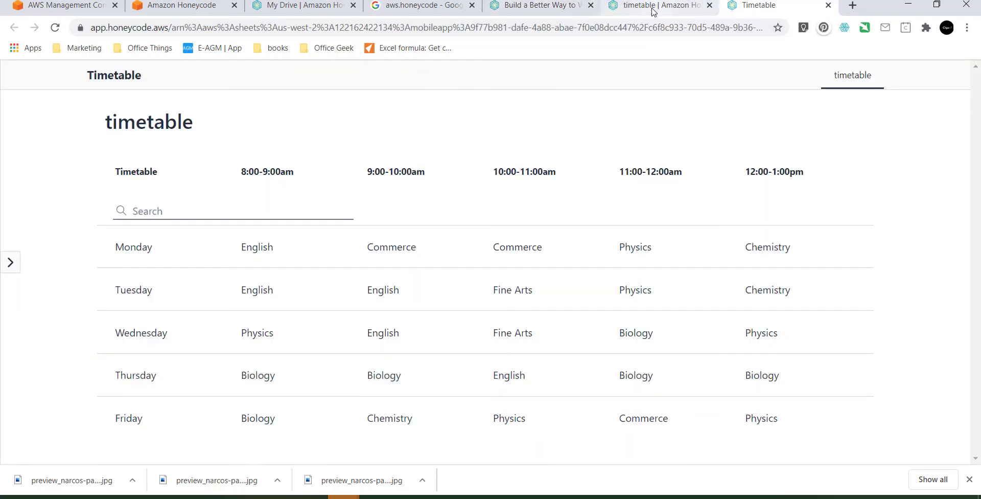
{"action": "left_click", "coordinate": [653, 11]}
{"action": "left_click", "coordinate": [733, 5]}
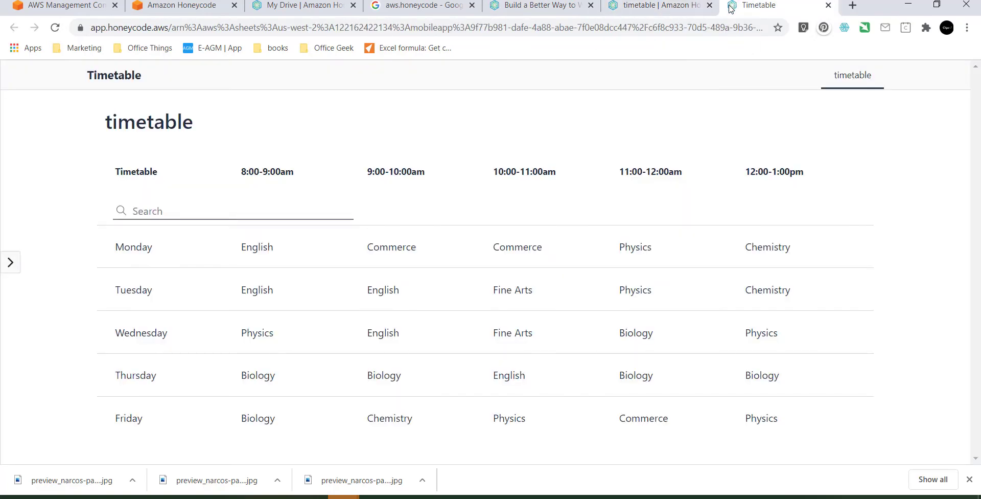
Step: Open the Timetable app in the builder and change the timetable screen's header text to "Timetable"
{"action": "left_click", "coordinate": [670, 2]}
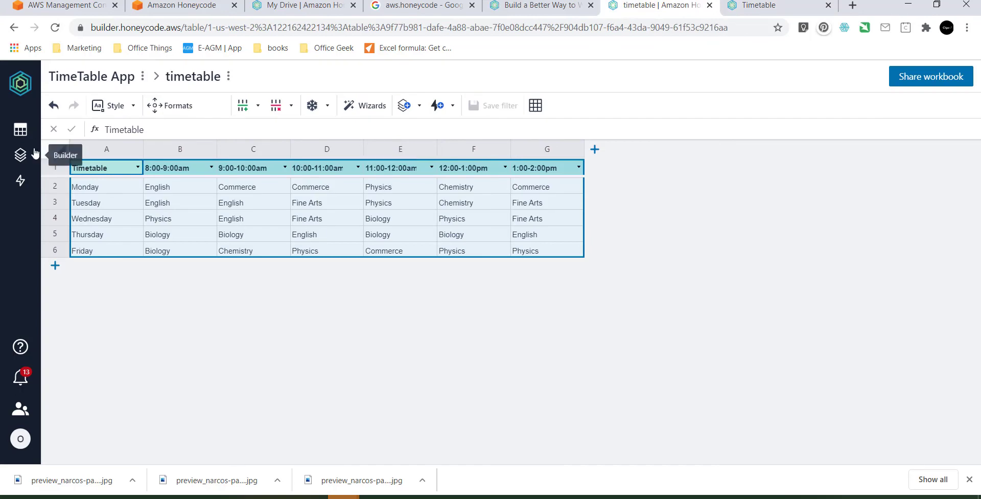
{"action": "mouse_move", "coordinate": [20, 155]}
{"action": "left_click", "coordinate": [82, 158]}
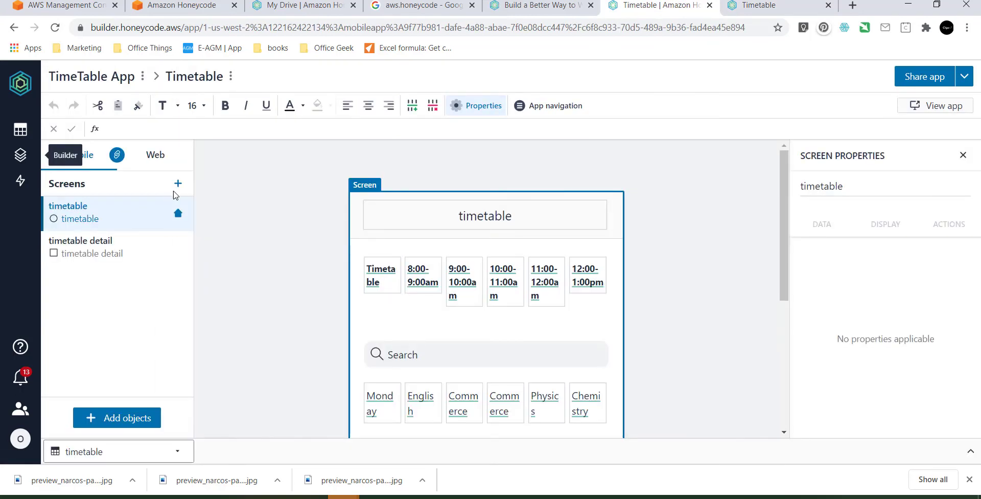
{"action": "left_click", "coordinate": [481, 219]}
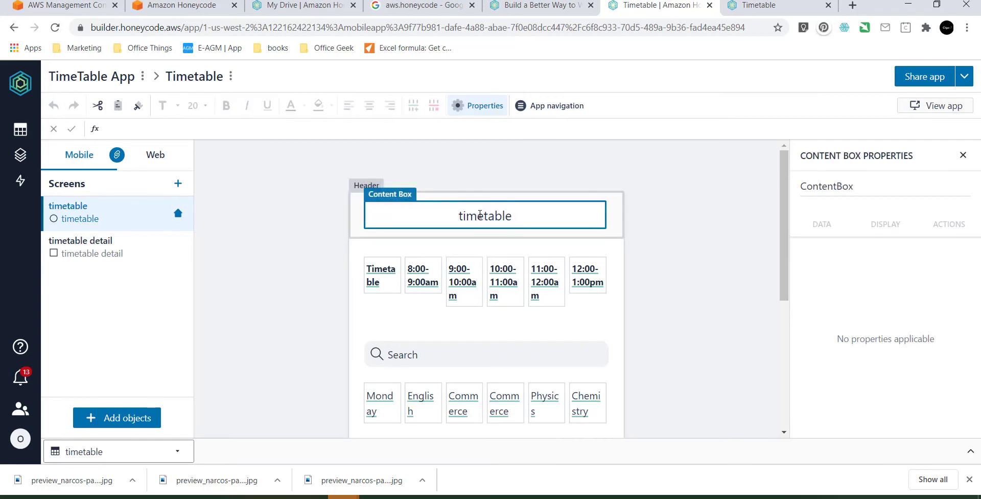
{"action": "type", "text": "T"}
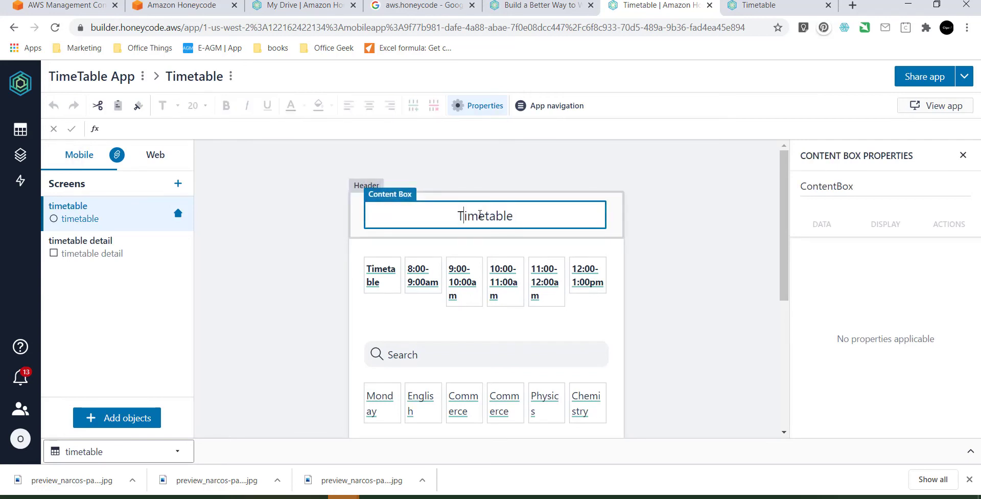
{"action": "left_click", "coordinate": [706, 316]}
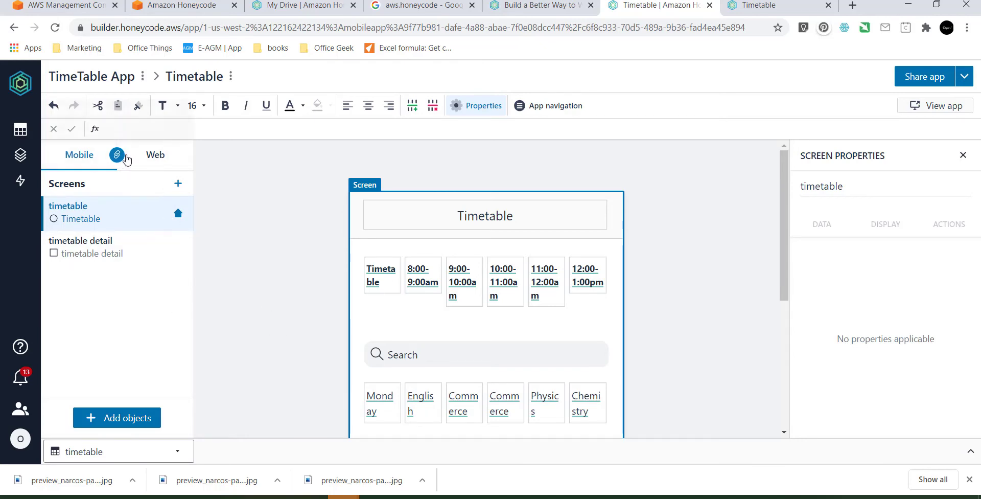
Step: Examine the timetable screen's mobile and web layouts and check the header in the live app
{"action": "left_click", "coordinate": [153, 156]}
{"action": "left_click", "coordinate": [82, 155]}
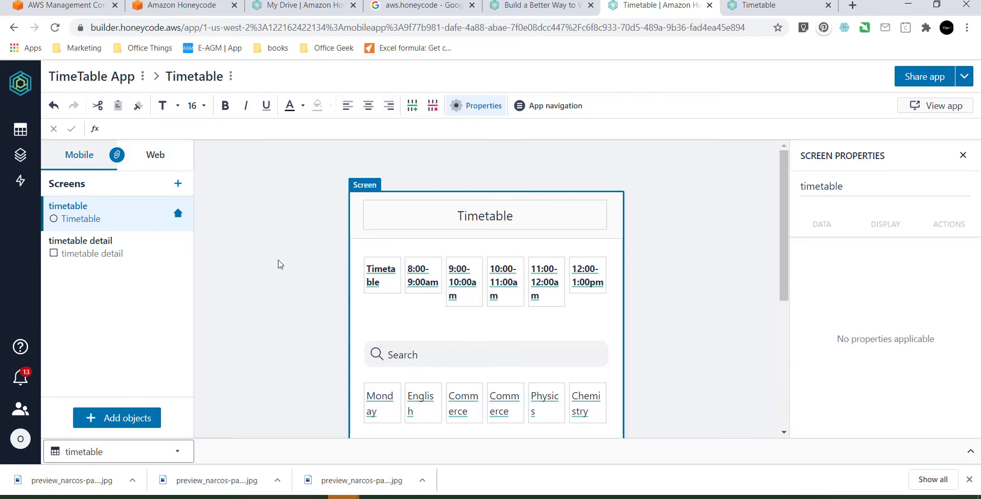
{"action": "scroll", "coordinate": [310, 273], "scroll_direction": "down", "scroll_amount": 5}
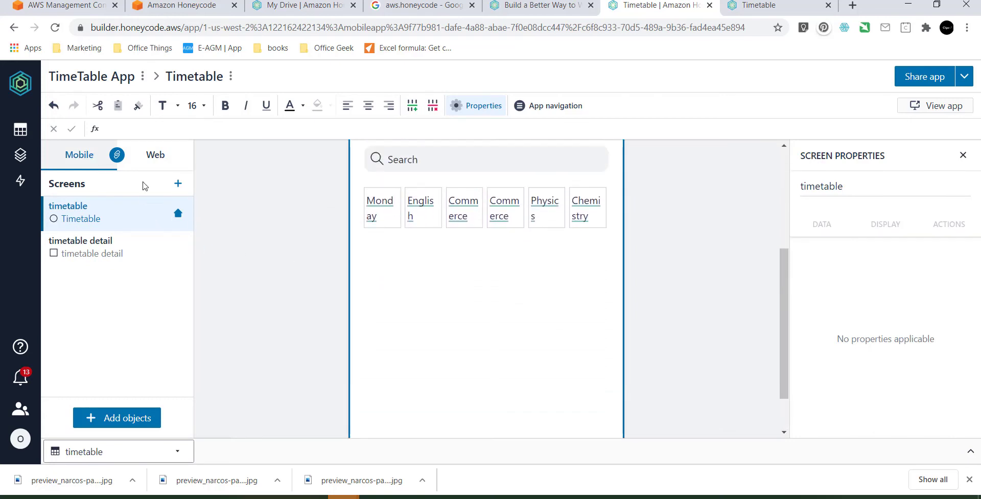
{"action": "left_click", "coordinate": [143, 151]}
{"action": "scroll", "coordinate": [374, 237], "scroll_direction": "down", "scroll_amount": 2}
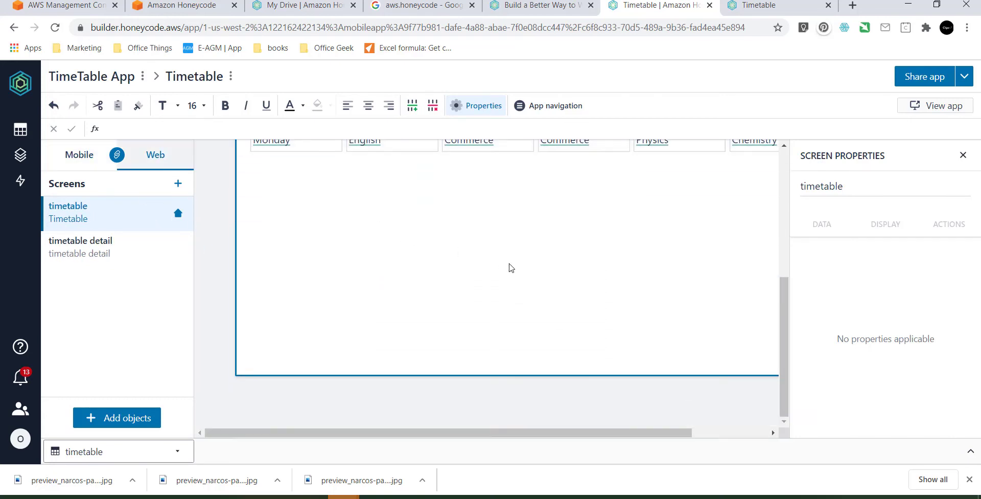
{"action": "scroll", "coordinate": [512, 268], "scroll_direction": "up", "scroll_amount": 2}
{"action": "left_click", "coordinate": [769, 6]}
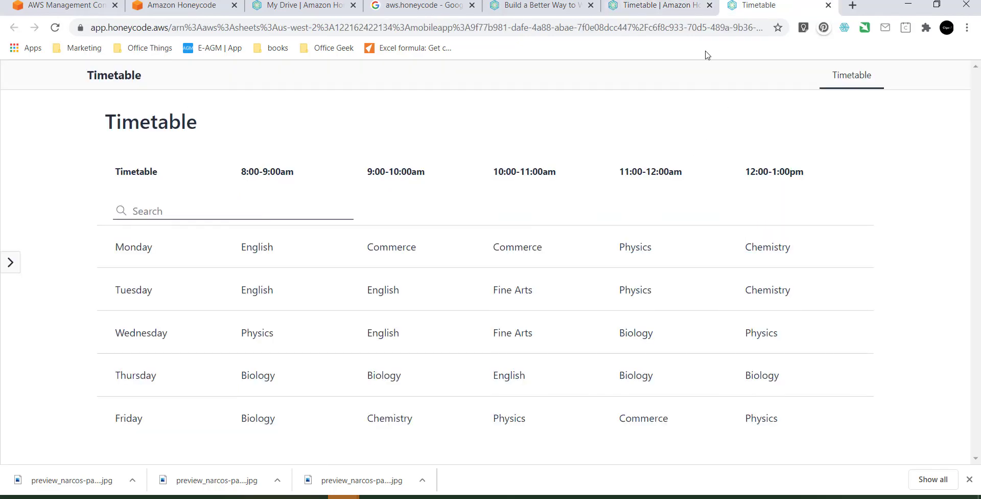
{"action": "left_click", "coordinate": [641, 3]}
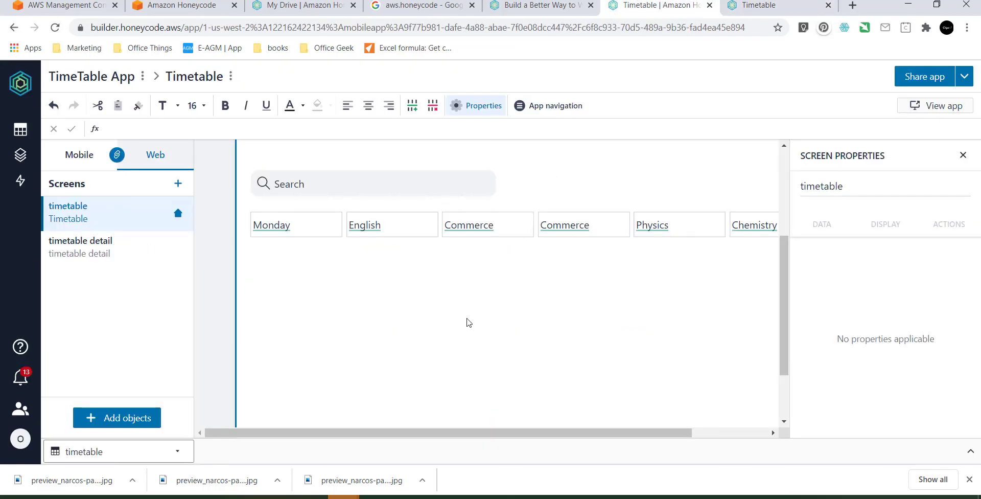
{"action": "scroll", "coordinate": [469, 322], "scroll_direction": "up", "scroll_amount": 4}
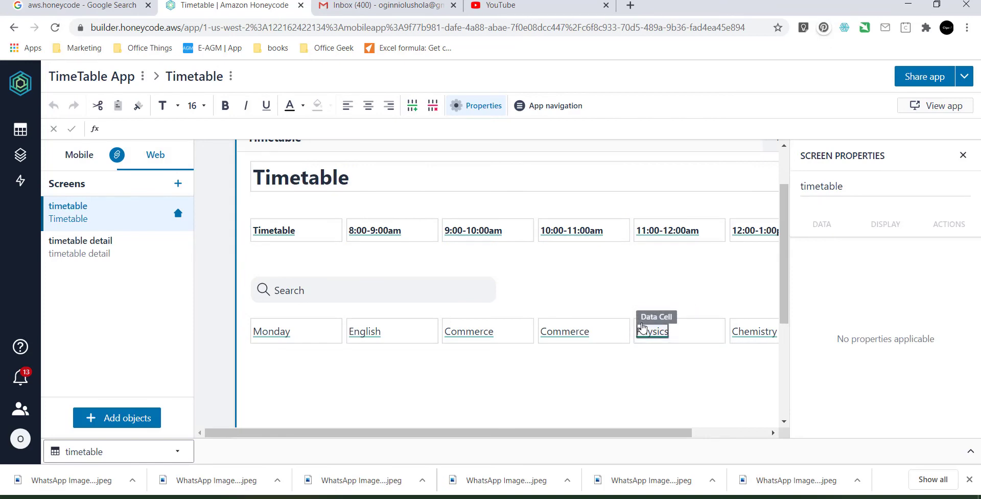
Step: Inspect the Timetable app's sharing dialog and the team's member invitation form, closing both without inviting anyone
{"action": "left_click", "coordinate": [918, 77]}
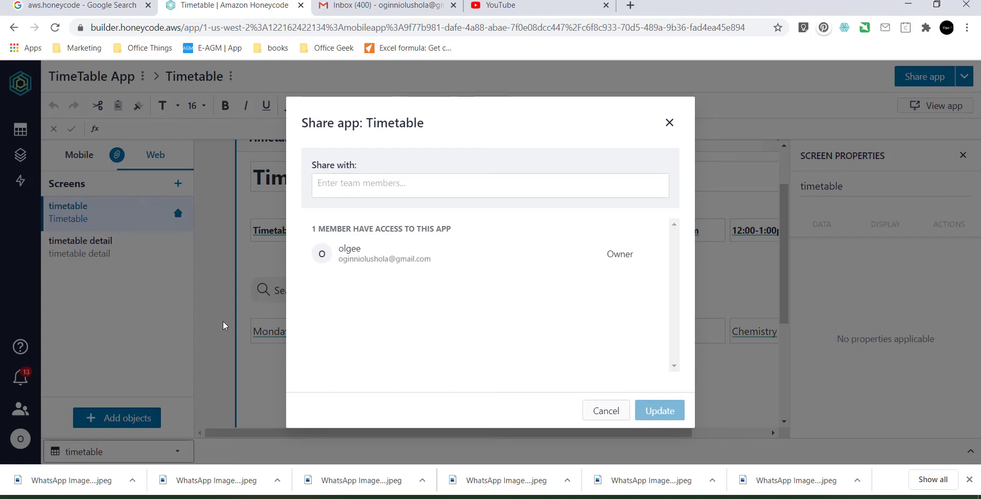
{"action": "left_click", "coordinate": [664, 127]}
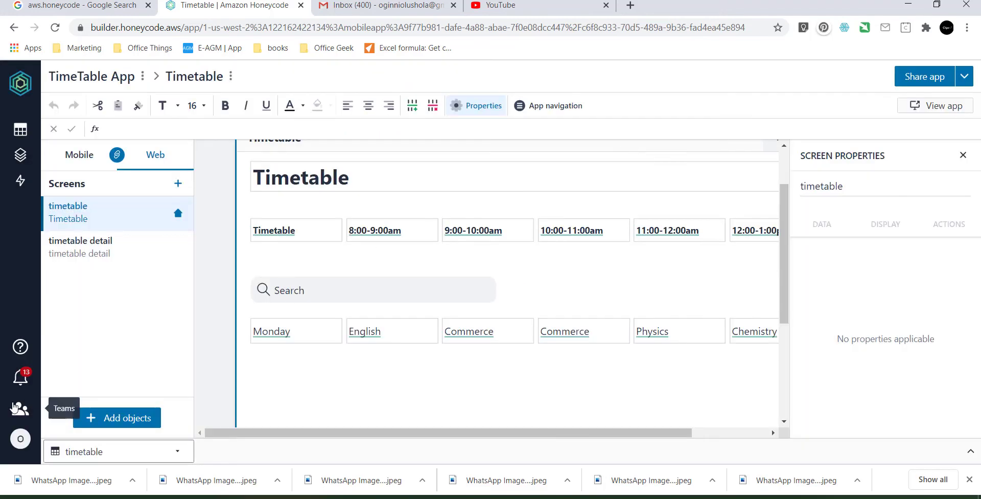
{"action": "left_click", "coordinate": [16, 406]}
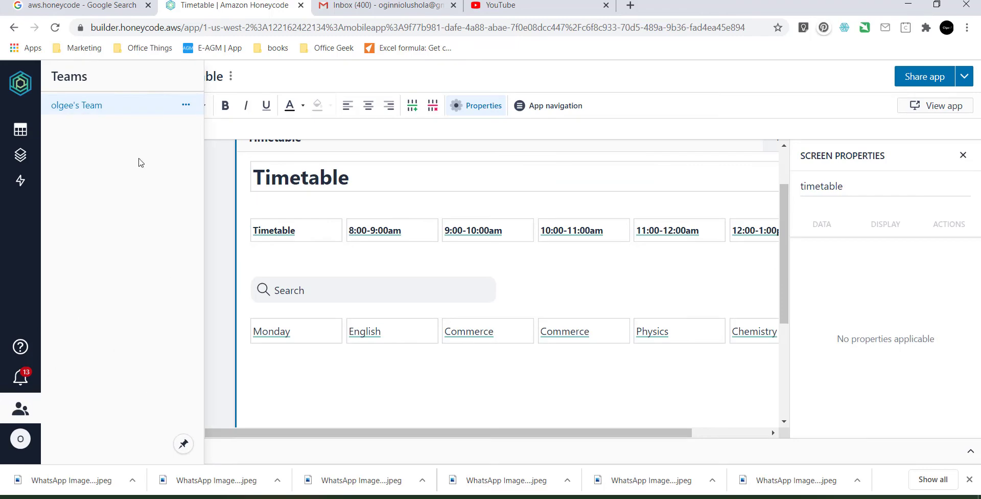
{"action": "left_click", "coordinate": [76, 105]}
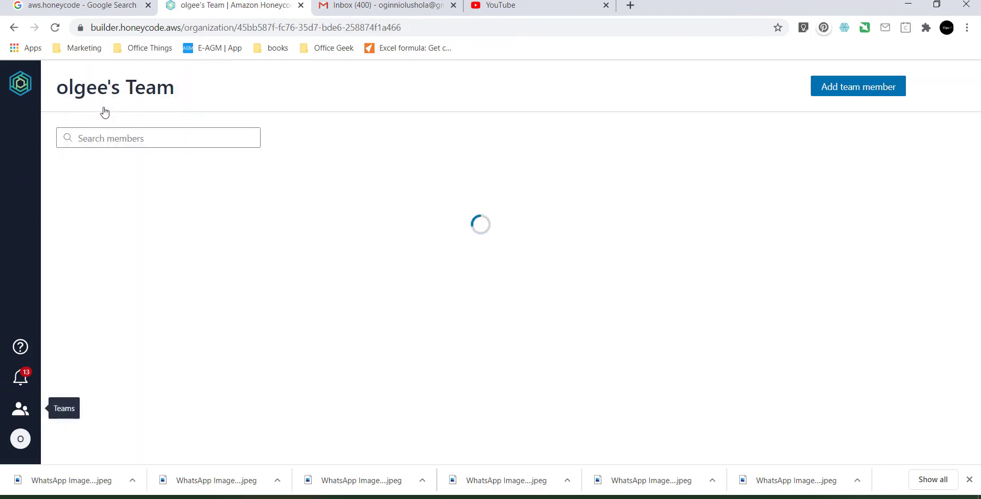
{"action": "left_click", "coordinate": [854, 92]}
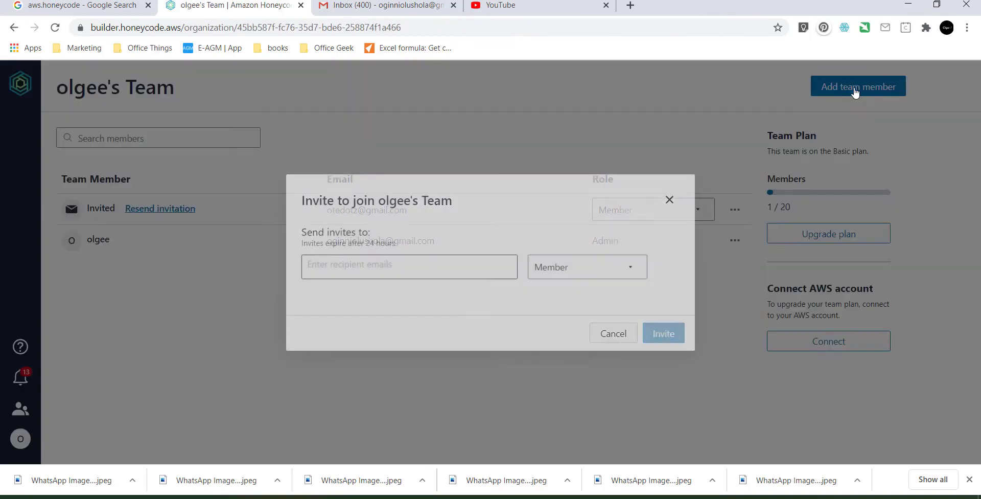
{"action": "left_click", "coordinate": [352, 265]}
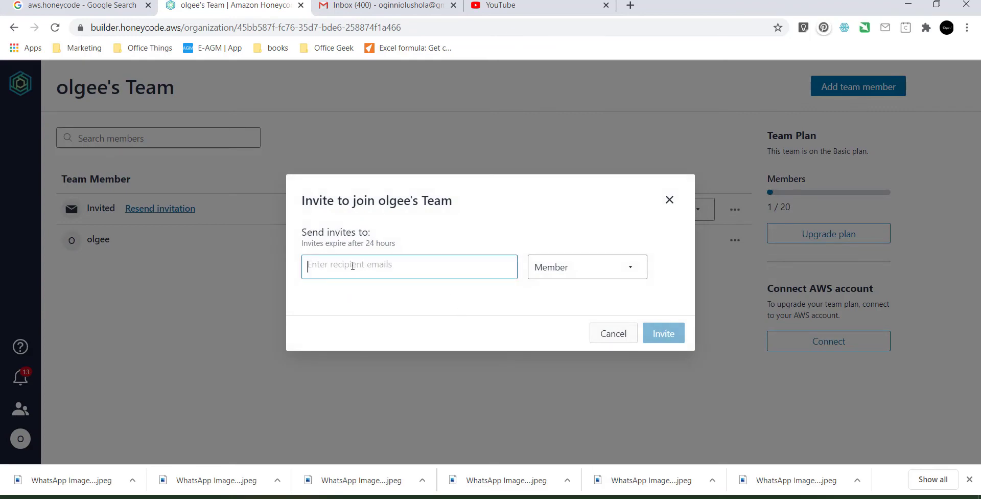
{"action": "left_click", "coordinate": [666, 201]}
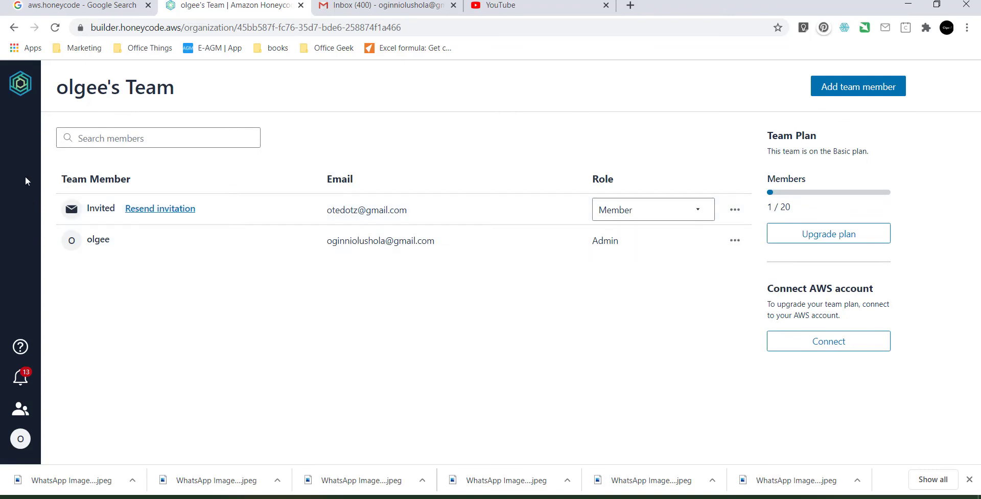
Step: Return to the Timetable app in the builder and review its sharing dialog and the hint for viewing the app
{"action": "key", "text": "alt+Left"}
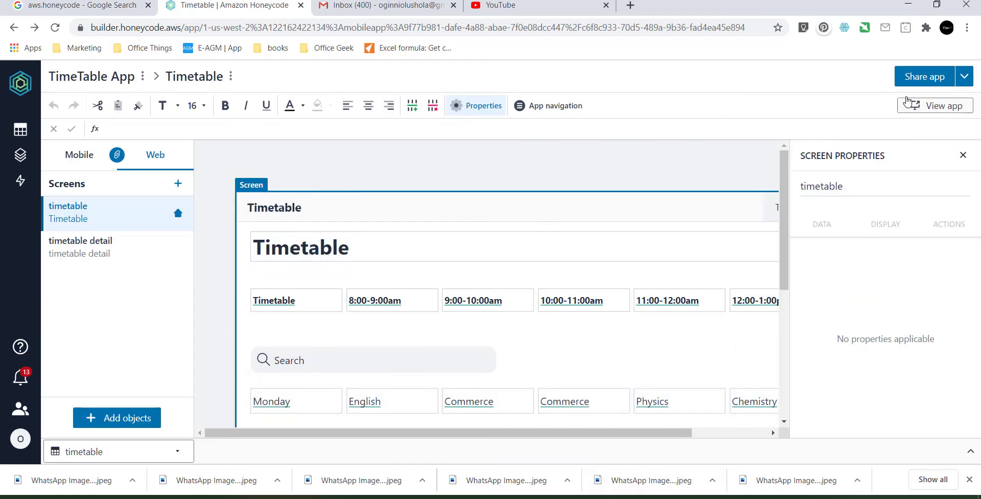
{"action": "left_click", "coordinate": [919, 85]}
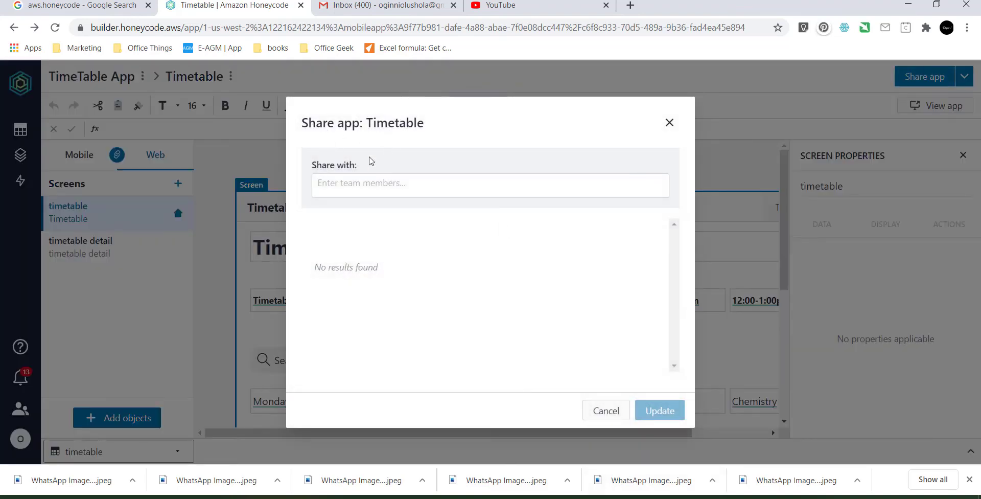
{"action": "left_click", "coordinate": [669, 122]}
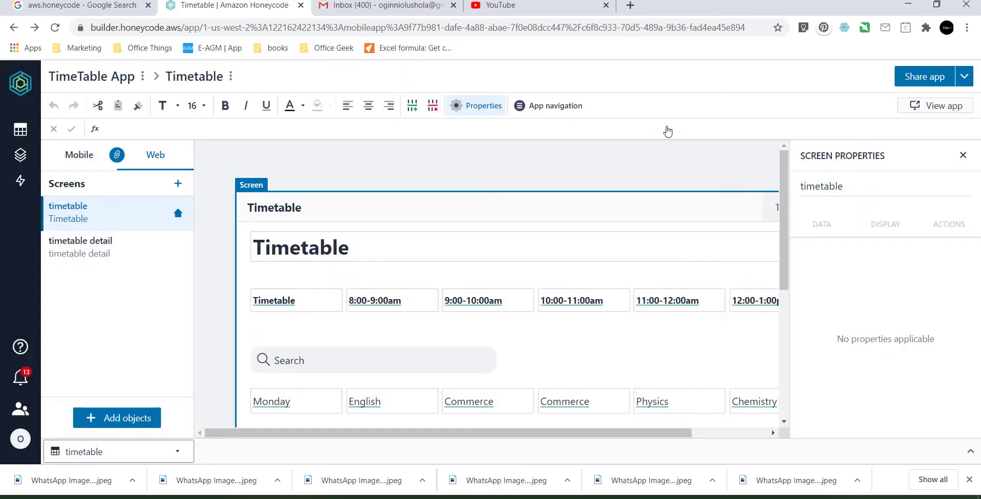
{"action": "mouse_move", "coordinate": [928, 108]}
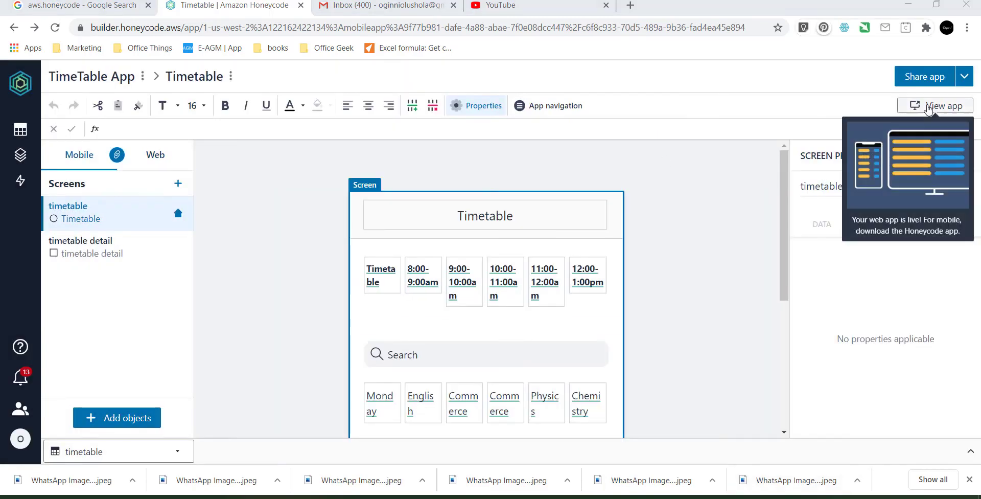
Step: Examine the web layouts of the timetable screen and the timetable detail screen from header to last row
{"action": "left_click_drag", "start_coordinate": [928, 108], "coordinate": [741, 237]}
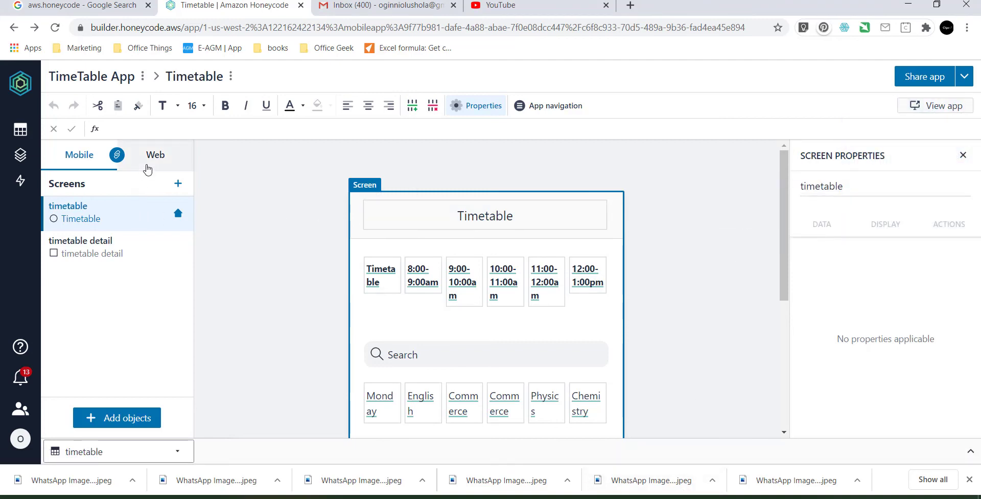
{"action": "left_click", "coordinate": [148, 163]}
{"action": "scroll", "coordinate": [406, 317], "scroll_direction": "down", "scroll_amount": 3}
{"action": "scroll", "coordinate": [404, 315], "scroll_direction": "down", "scroll_amount": 2}
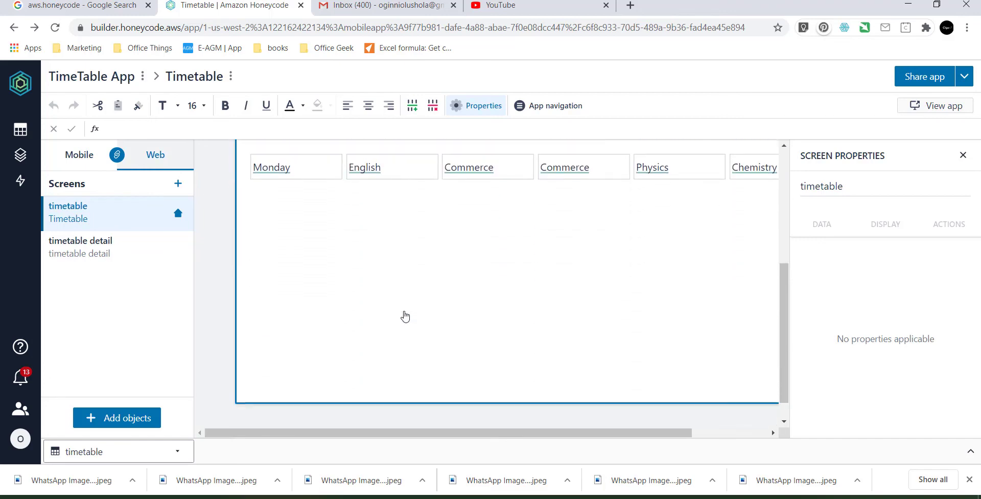
{"action": "scroll", "coordinate": [401, 315], "scroll_direction": "up", "scroll_amount": 5}
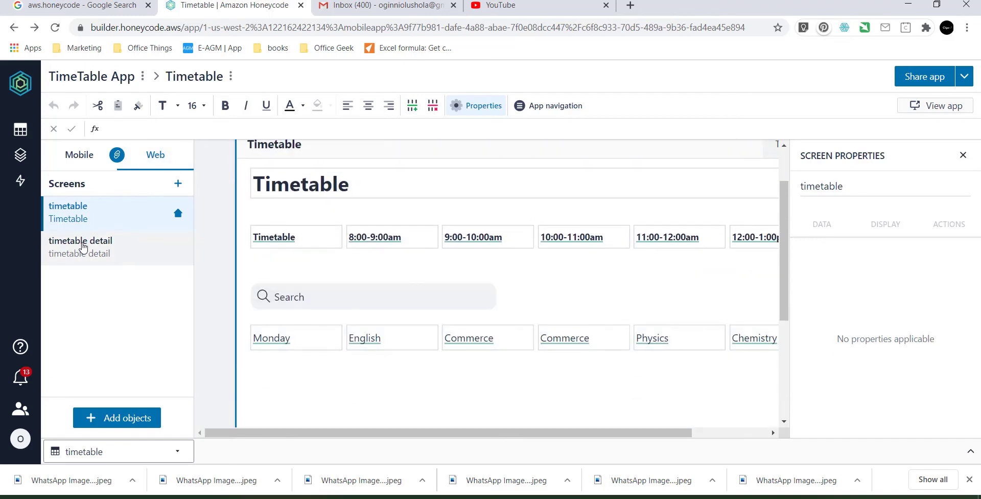
{"action": "left_click", "coordinate": [84, 246]}
{"action": "scroll", "coordinate": [454, 294], "scroll_direction": "down", "scroll_amount": 5}
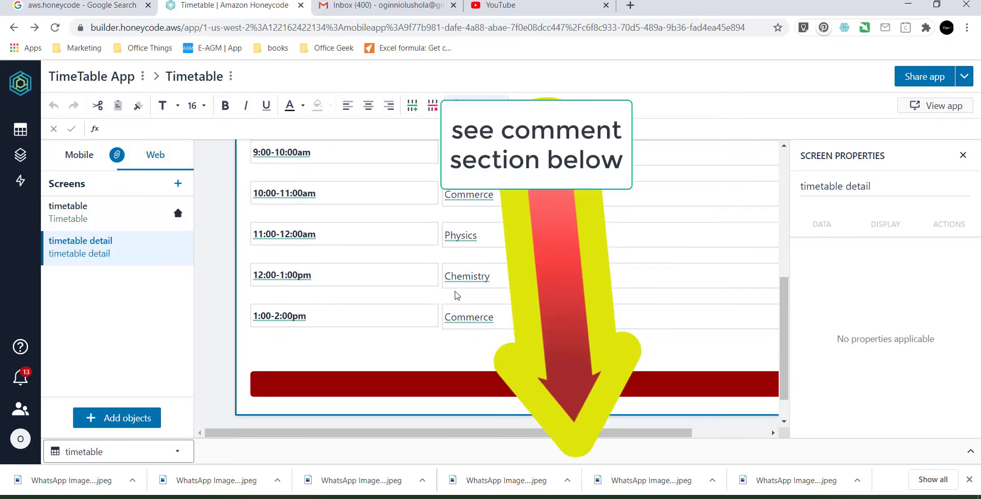
{"action": "scroll", "coordinate": [456, 295], "scroll_direction": "up", "scroll_amount": 3}
{"action": "scroll", "coordinate": [457, 296], "scroll_direction": "up", "scroll_amount": 5}
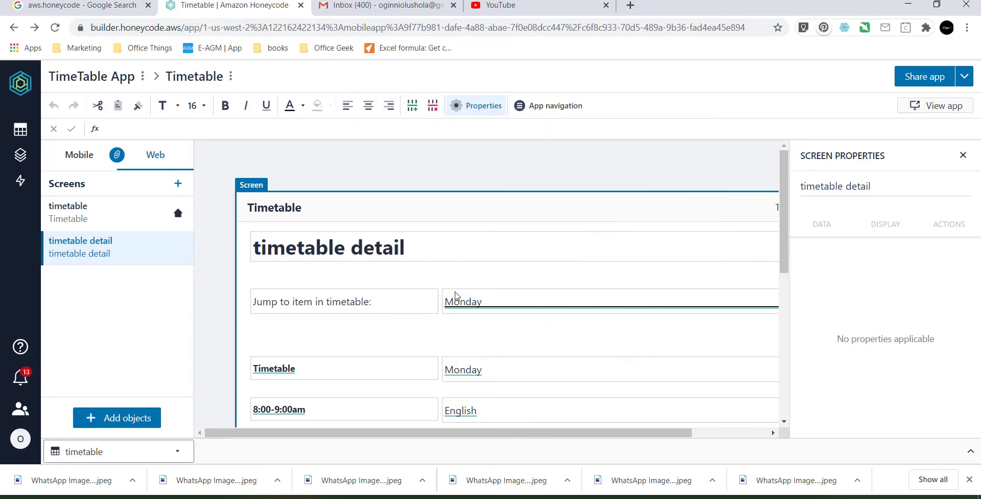
Step: View the live app, open Monday's timetable detail, and jump to the Tuesday and Friday entries
{"action": "left_click", "coordinate": [930, 107]}
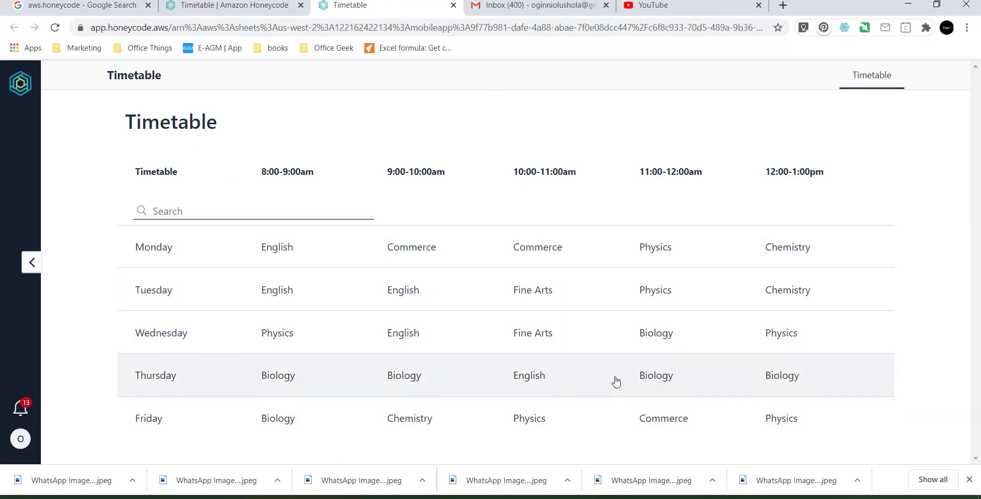
{"action": "left_click", "coordinate": [341, 256]}
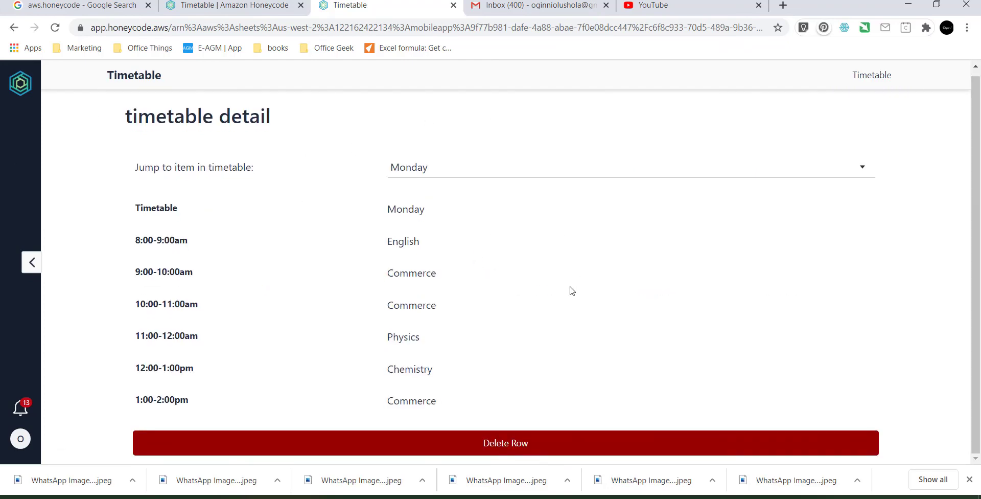
{"action": "left_click", "coordinate": [560, 167]}
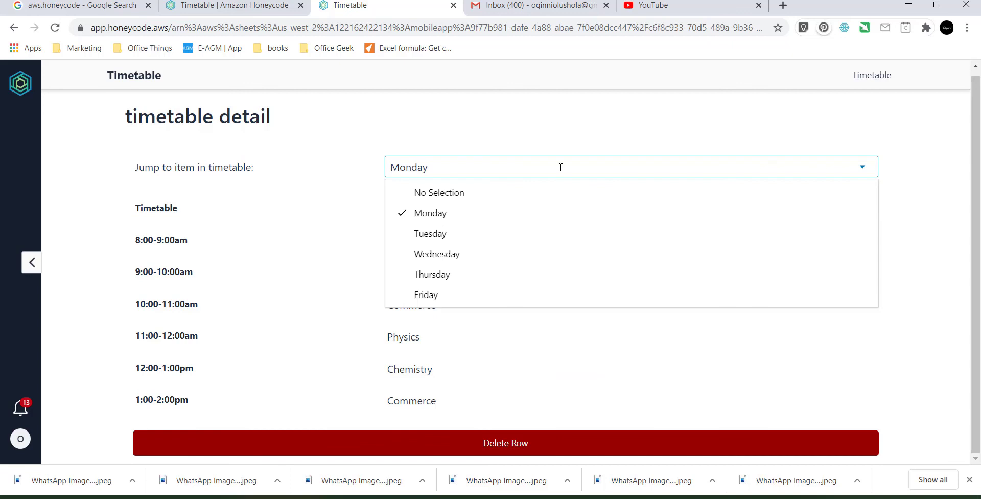
{"action": "left_click", "coordinate": [543, 234]}
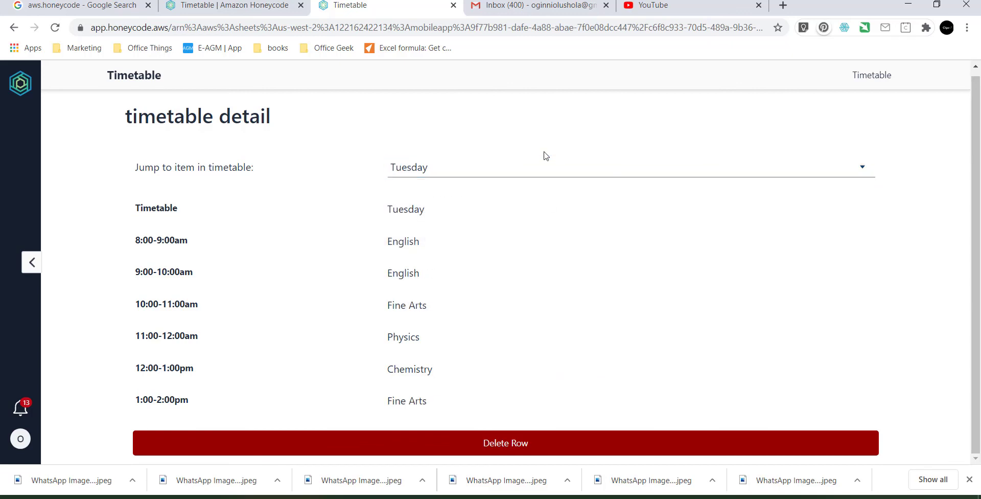
{"action": "left_click", "coordinate": [536, 164]}
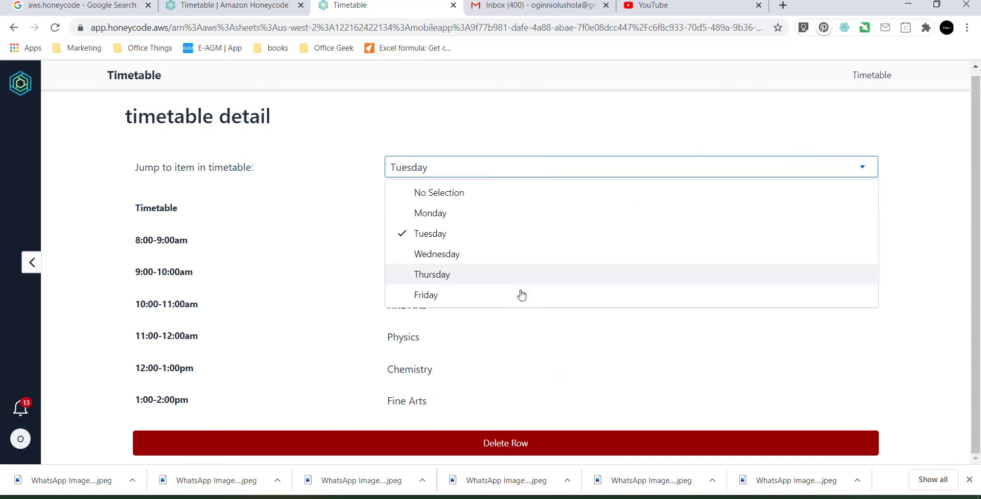
{"action": "left_click", "coordinate": [521, 296]}
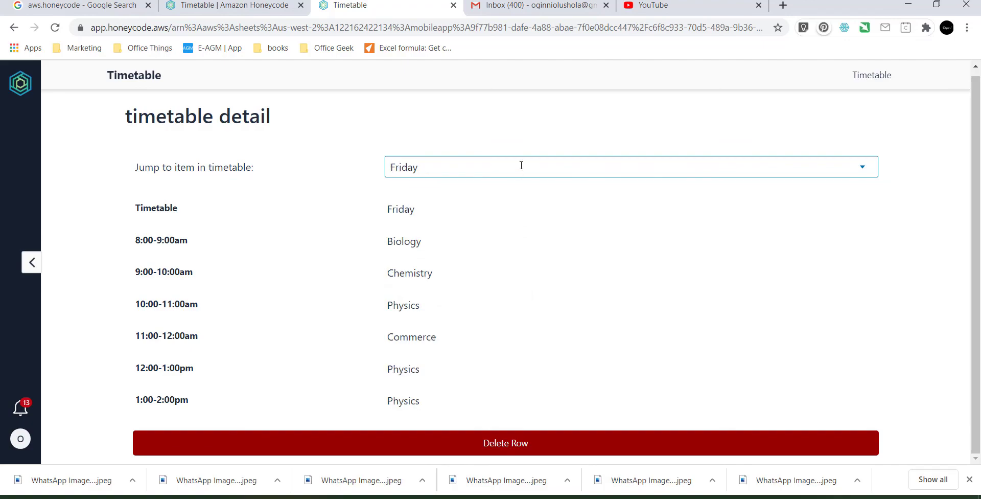